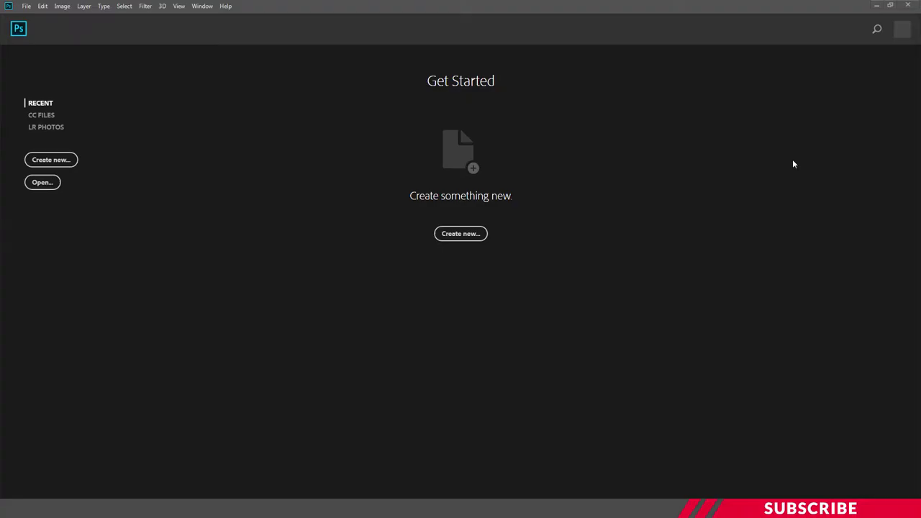
- Create a 1080 × 1920 px, 72 ppi portrait document with a white background
click(26, 6)
click(32, 17)
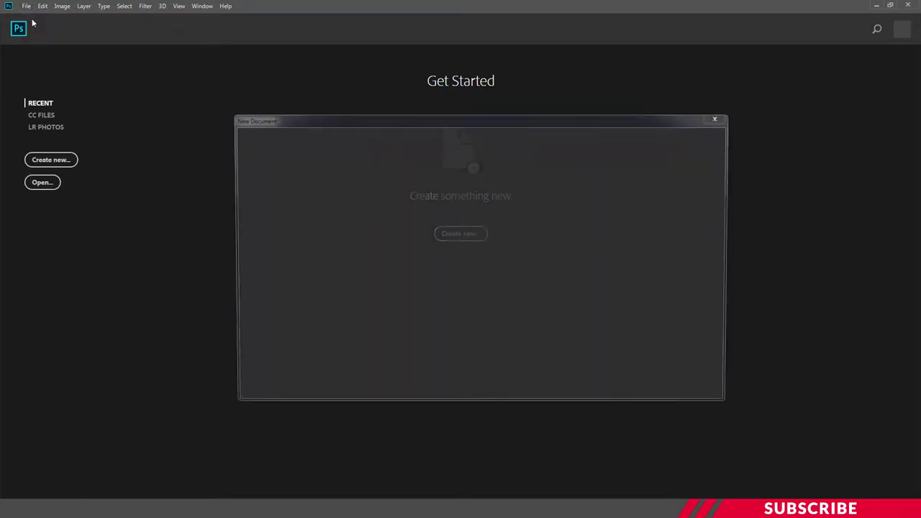
drag(613, 207, 593, 209)
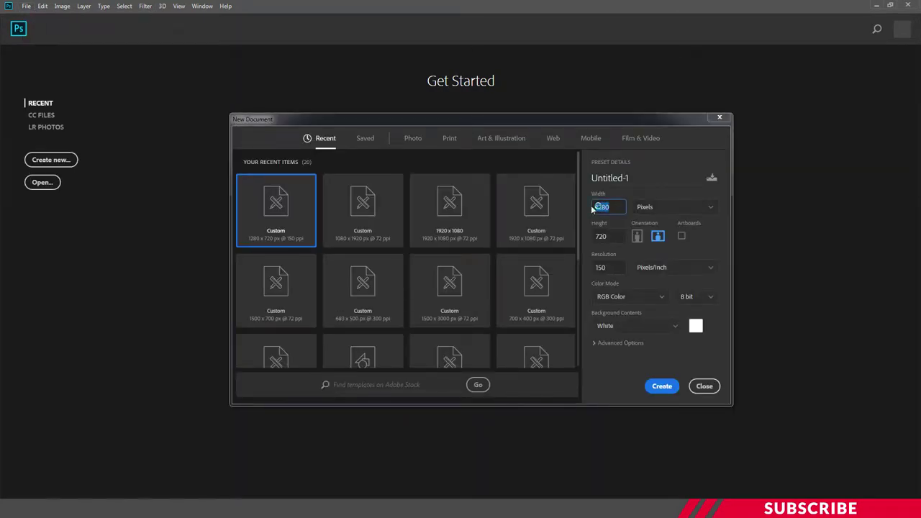
text(1)
drag(609, 232, 571, 239)
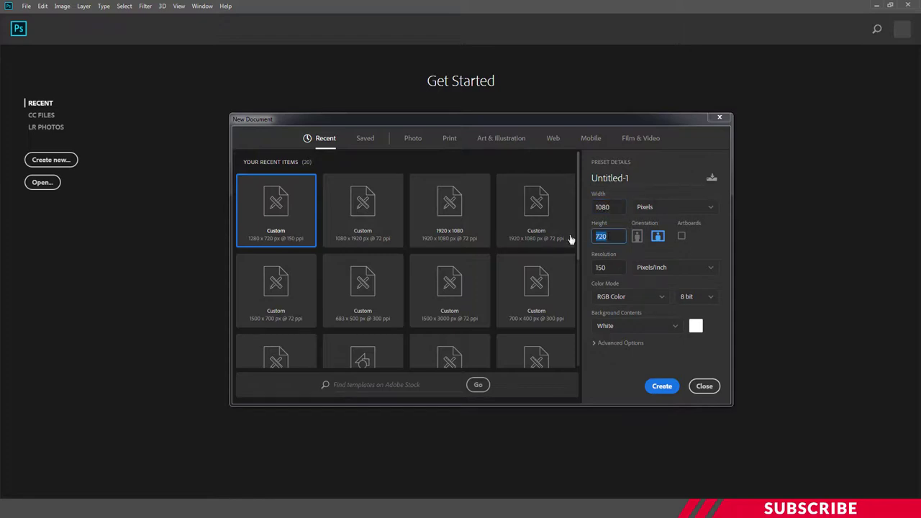
text(1920)
key(Tab)
text(72)
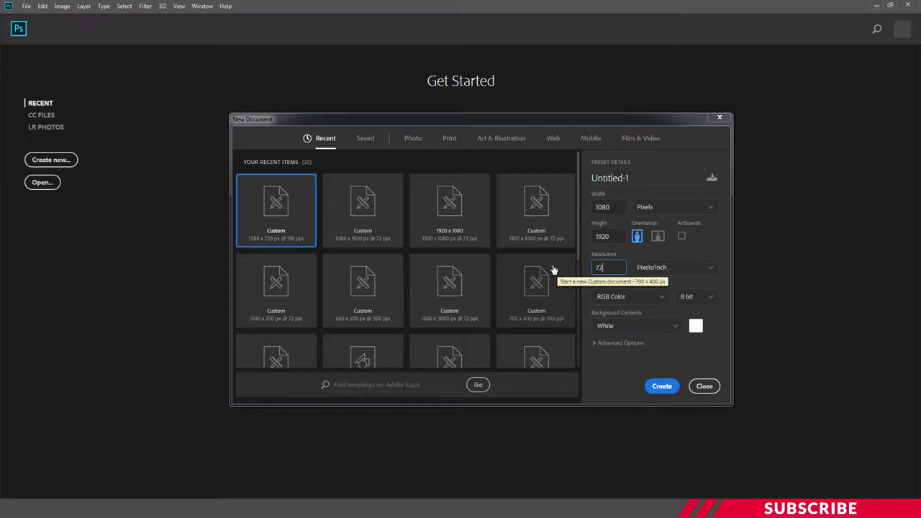
click(662, 387)
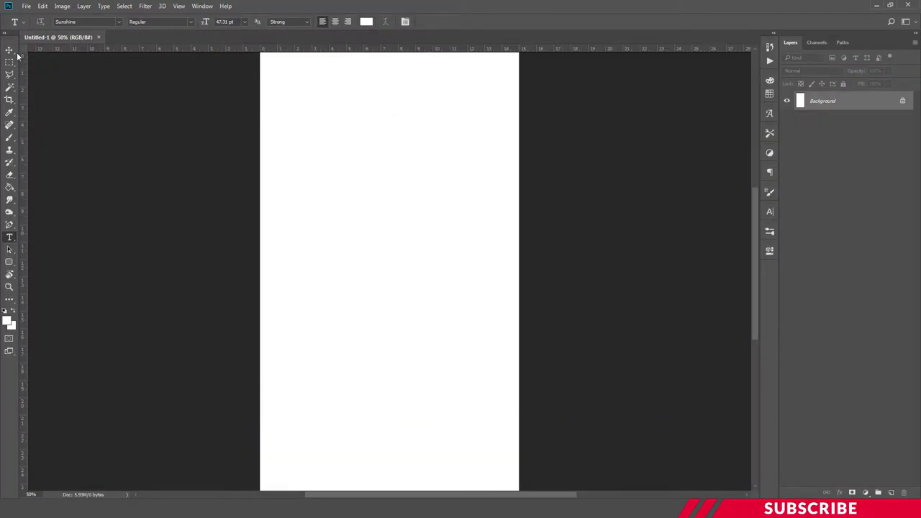
- Duplicate the Background, delete the original, and name the copy layer 1
click(10, 51)
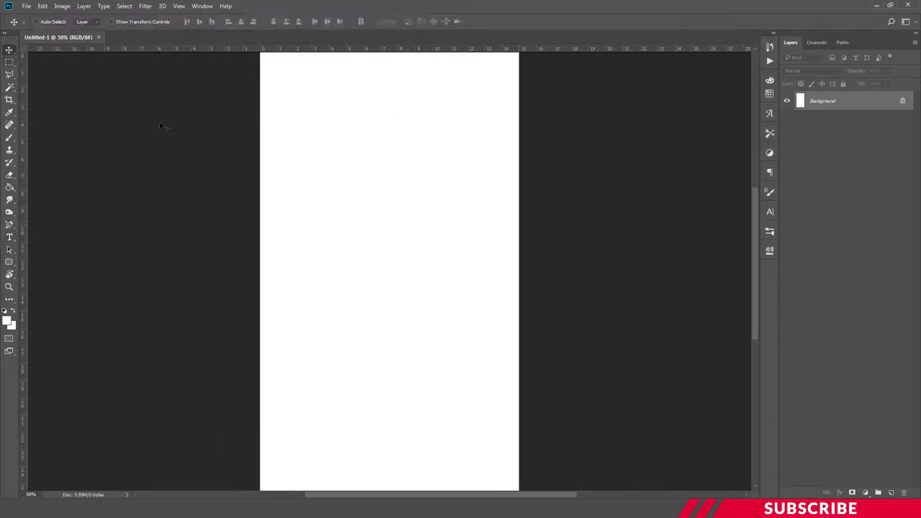
key(ctrl+minus)
key(ctrl+minus)
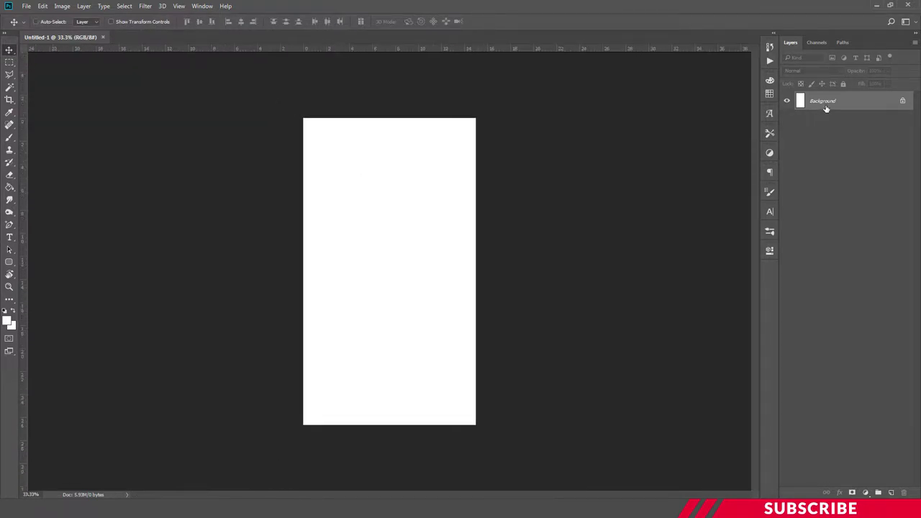
key(ctrl+j)
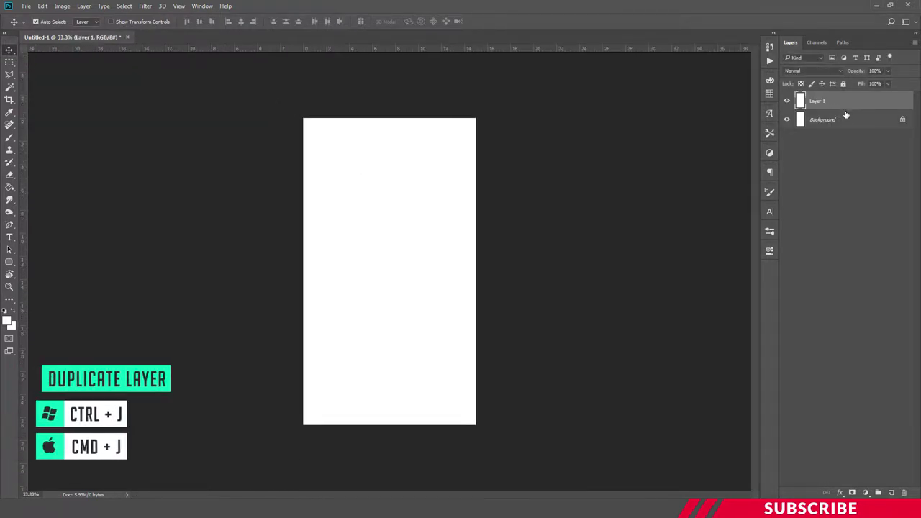
click(847, 120)
key(Delete)
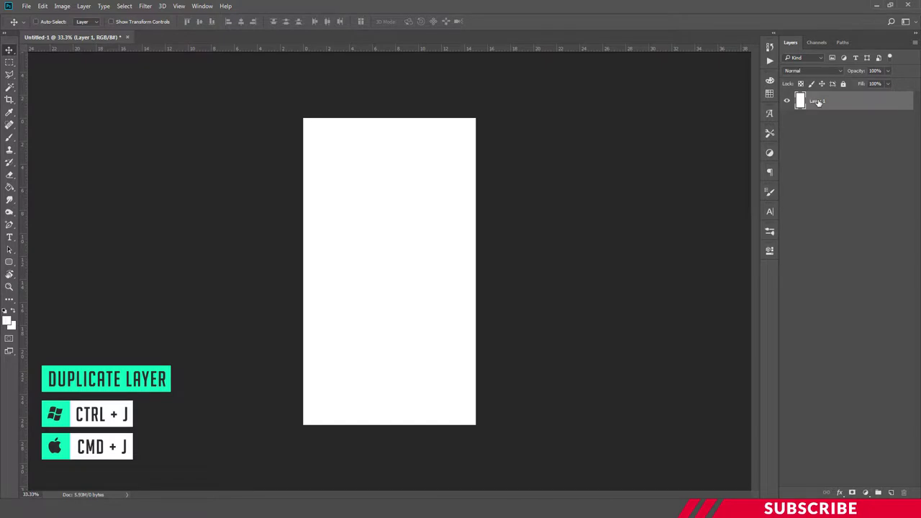
double_click(824, 101)
text(1)
key(Return)
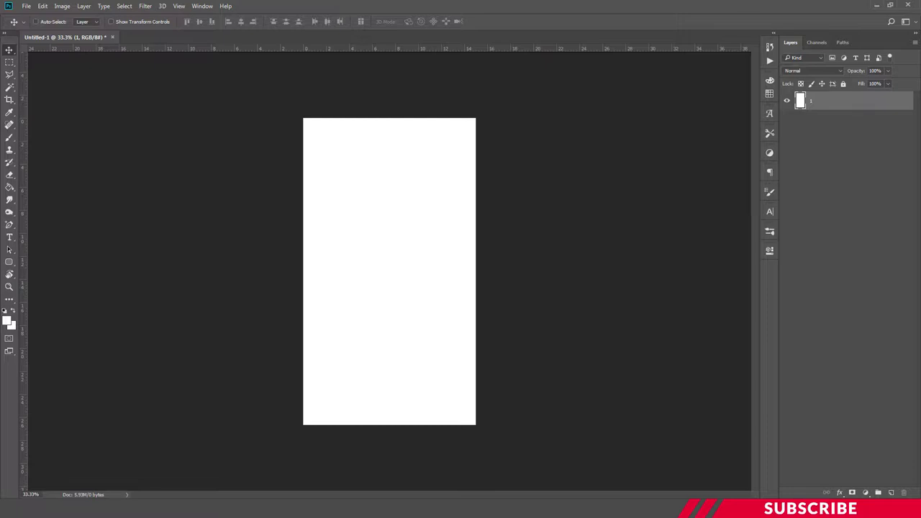
- Open Image.jpg from the assets folder in Photoshop
click(288, 452)
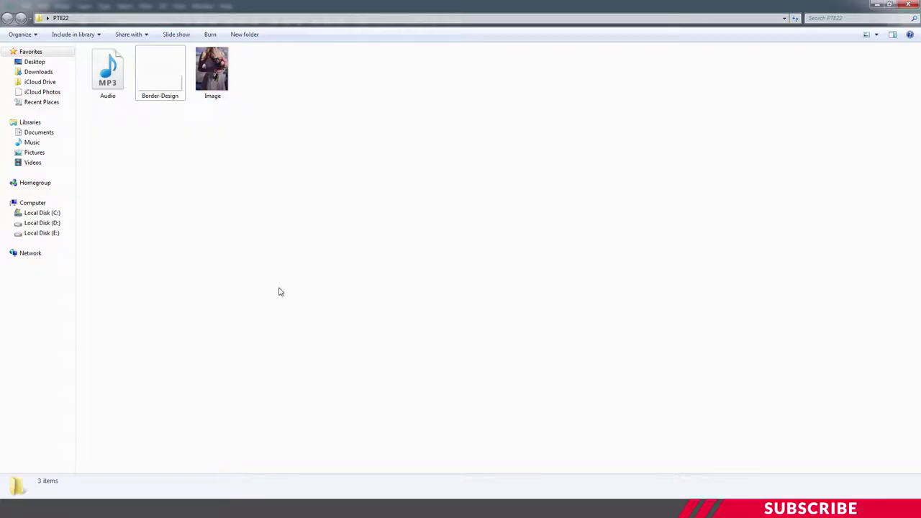
click(218, 77)
right_click(219, 77)
mouse_move(248, 161)
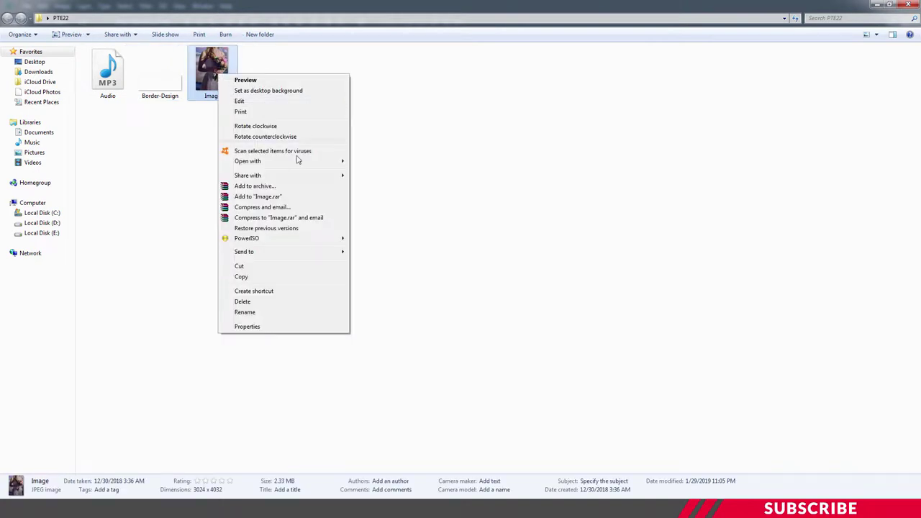
click(373, 165)
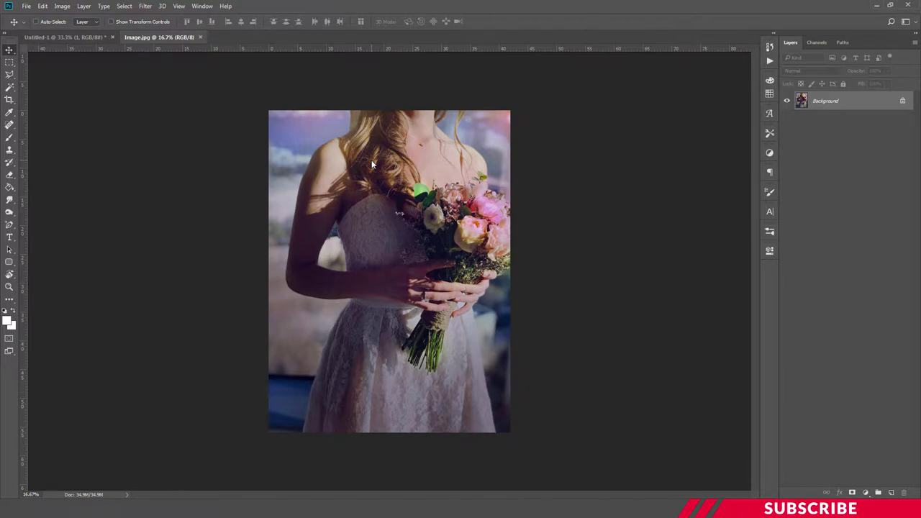
- Copy the bride photo onto the invitation canvas and close the photo document
drag(166, 36, 520, 67)
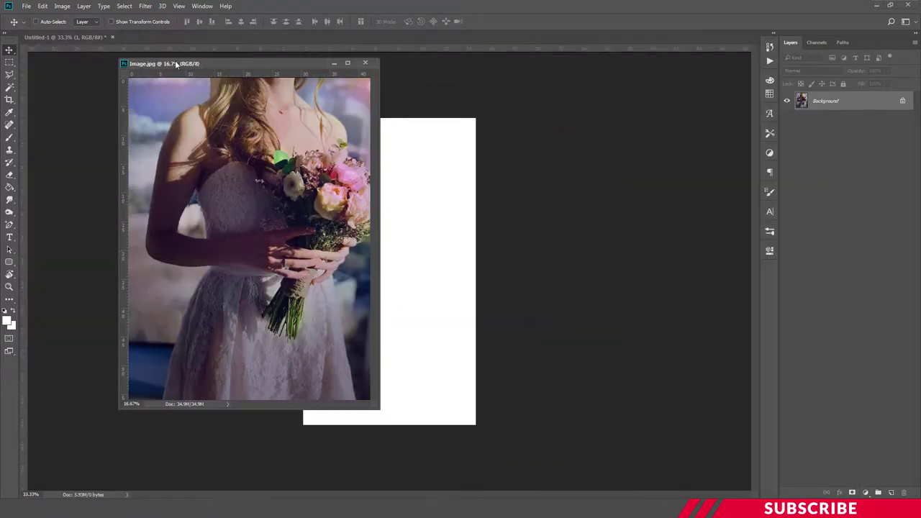
drag(520, 123, 362, 193)
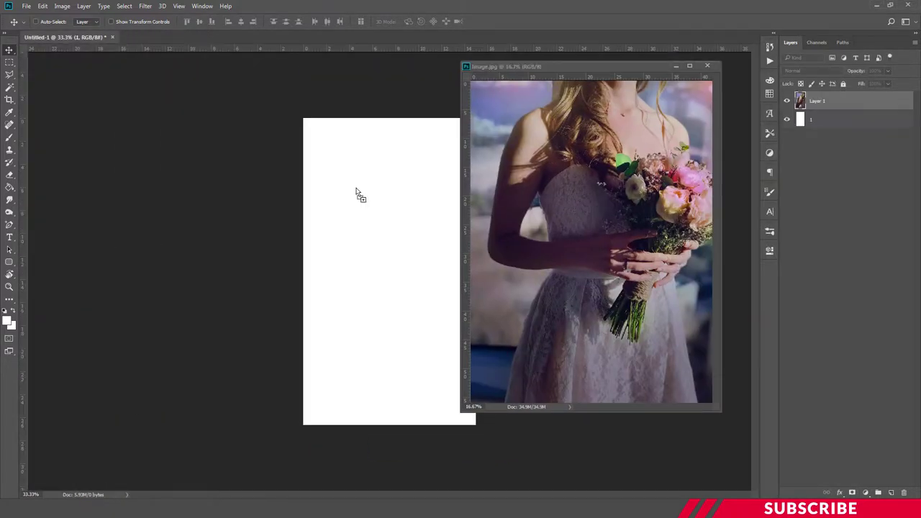
click(708, 66)
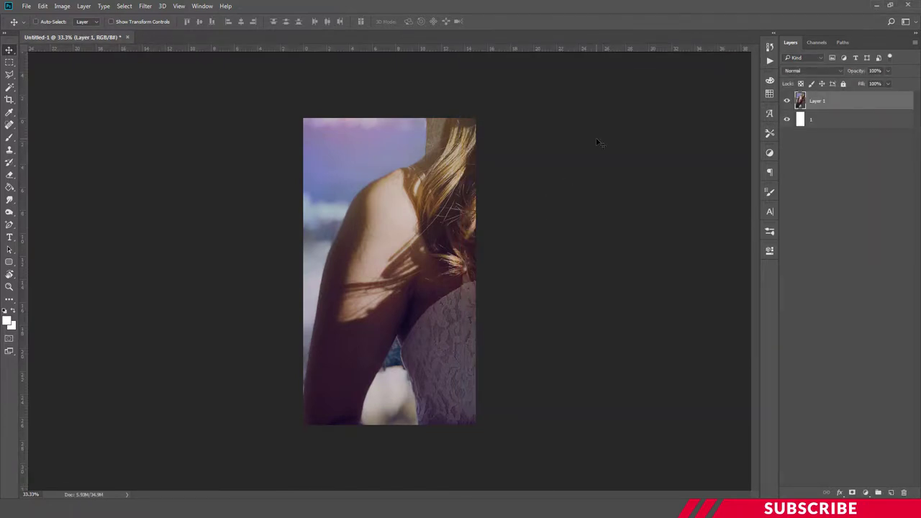
- Scale the photo to about 48% to fill the canvas and name its layer 2
key(ctrl+t)
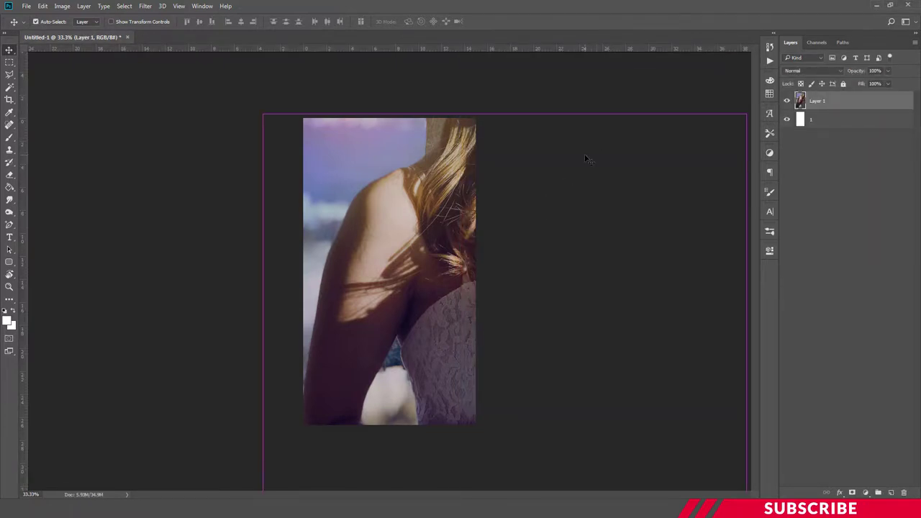
key(ctrl+minus)
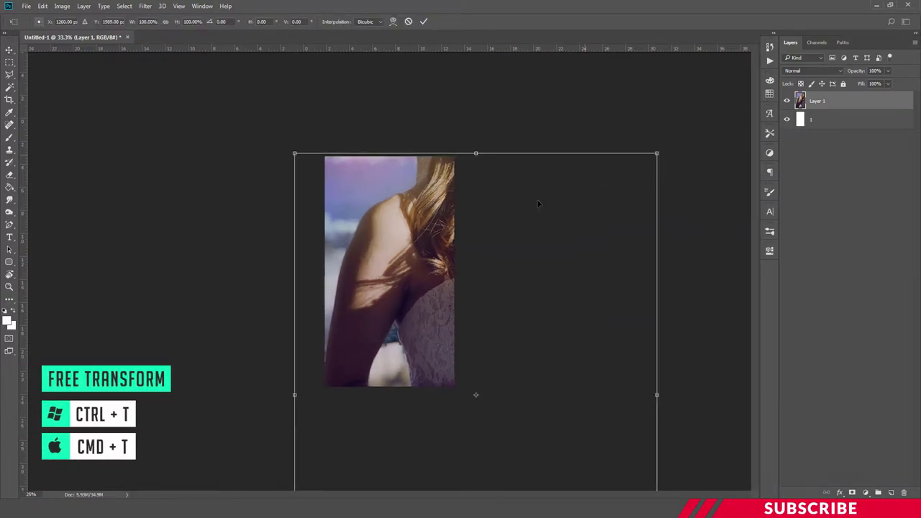
key(ctrl+minus)
key(ctrl+minus)
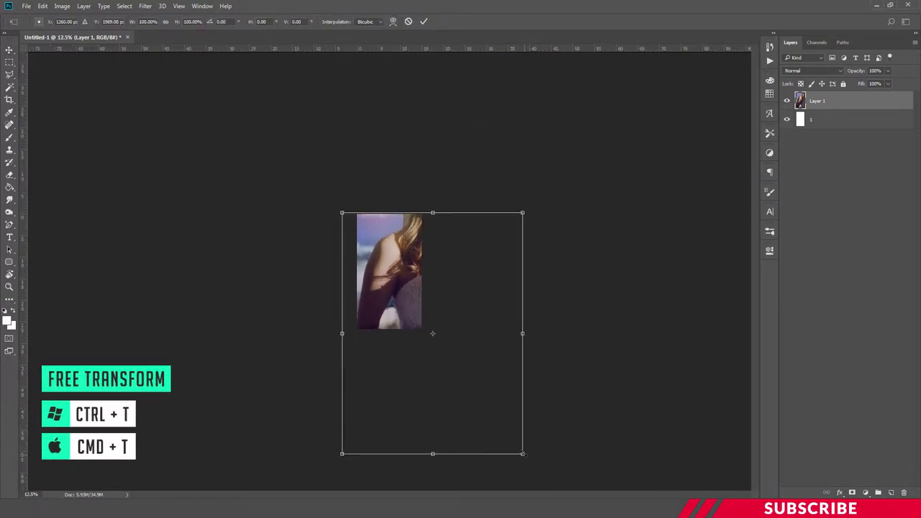
drag(523, 454, 432, 332)
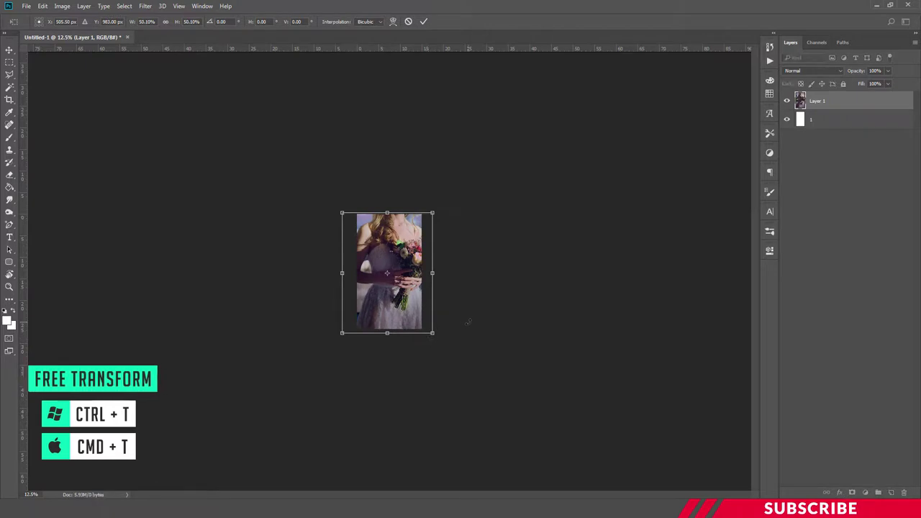
key(ctrl+plus)
key(ctrl+plus)
key(ctrl+plus)
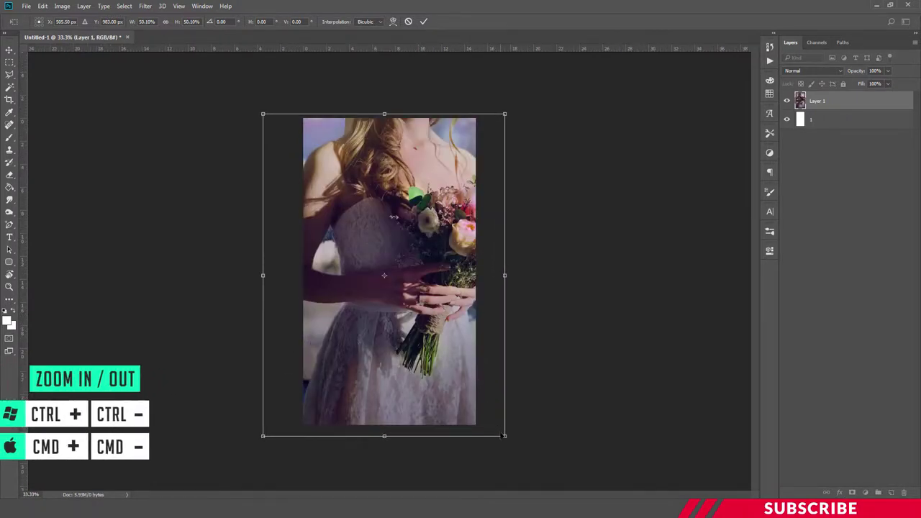
drag(504, 435, 497, 425)
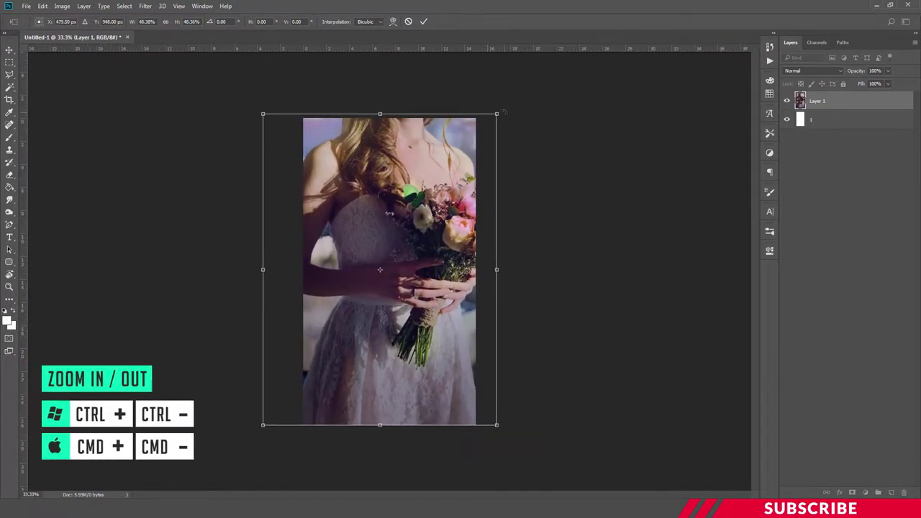
drag(500, 113, 498, 115)
drag(439, 160, 419, 163)
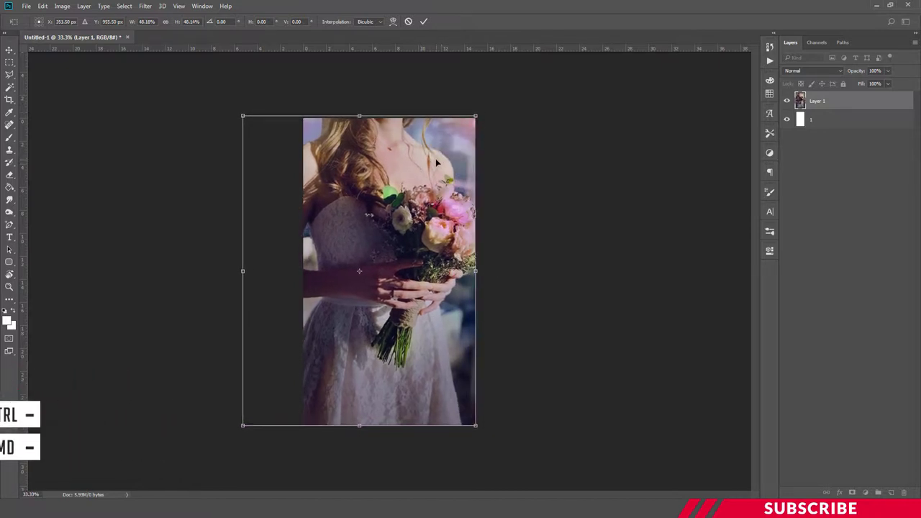
key(Return)
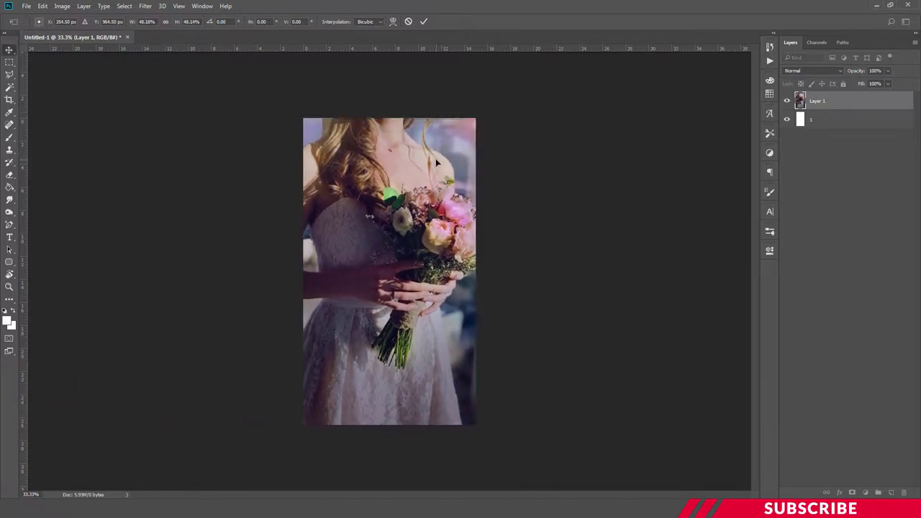
double_click(818, 101)
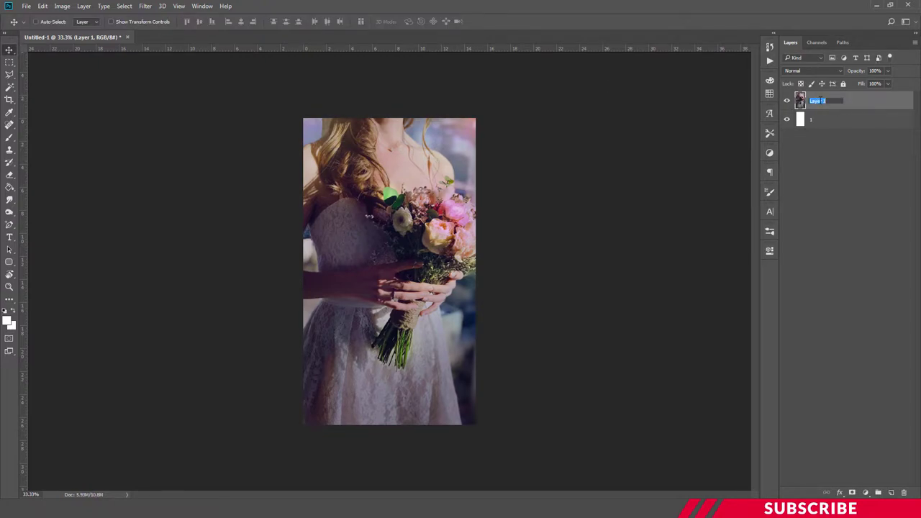
text(2)
key(Return)
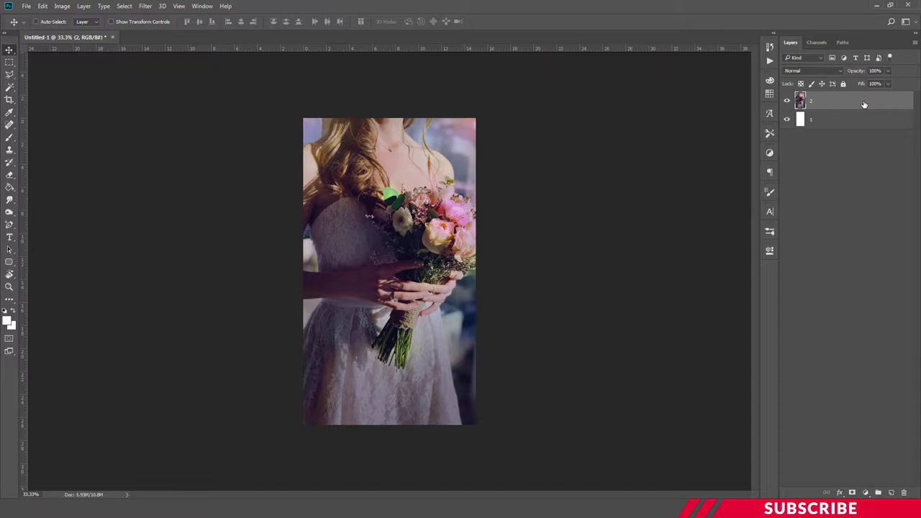
- Open Border-Design.png from the assets folder in Photoshop
key(alt+Tab)
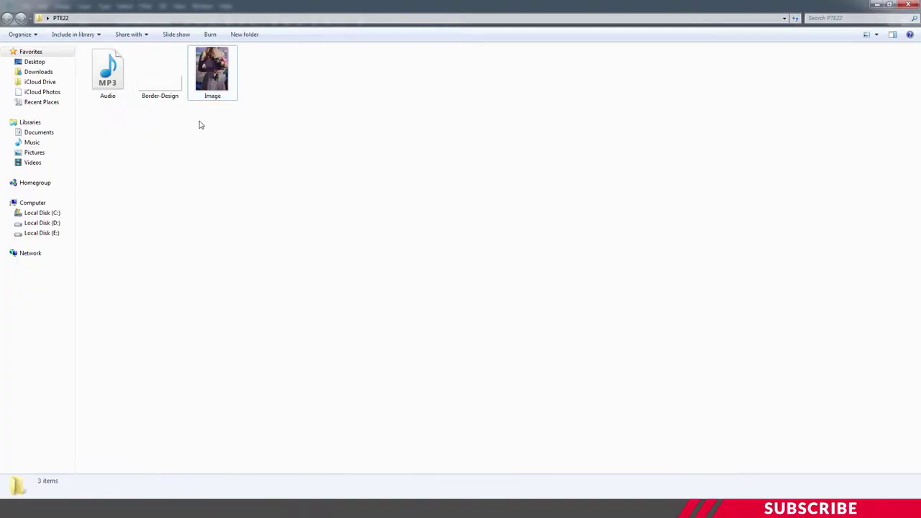
click(162, 79)
right_click(162, 80)
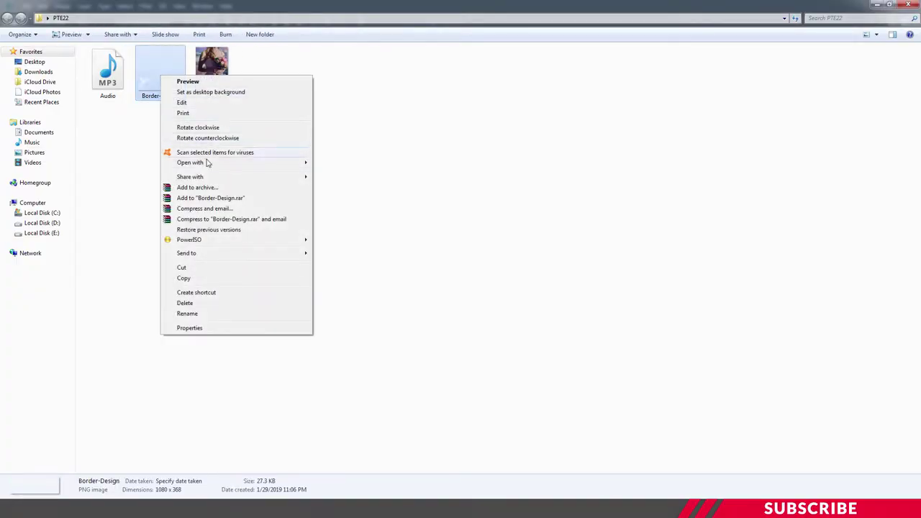
click(317, 163)
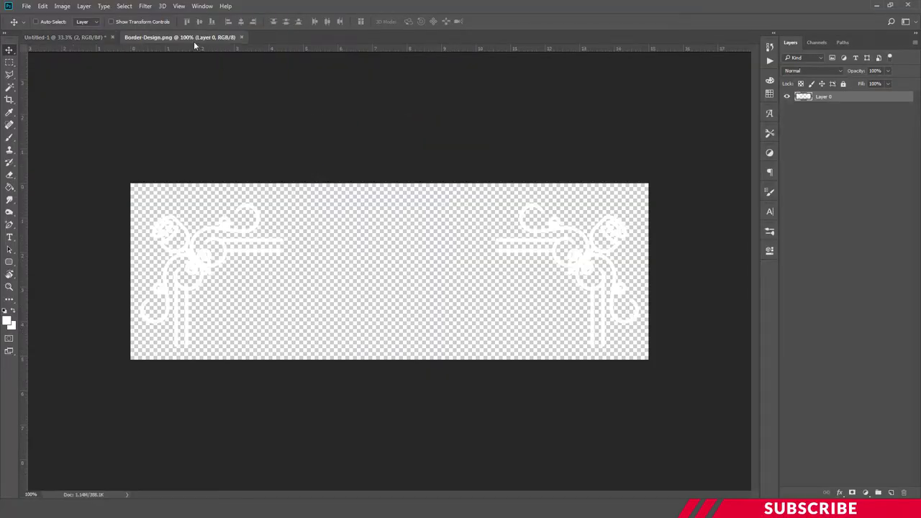
- Copy the corner ornaments onto the invitation and close the border document
drag(193, 41, 177, 100)
mouse_move(282, 201)
mouse_down()
mouse_move(353, 324)
mouse_move(406, 146)
mouse_up()
click(640, 77)
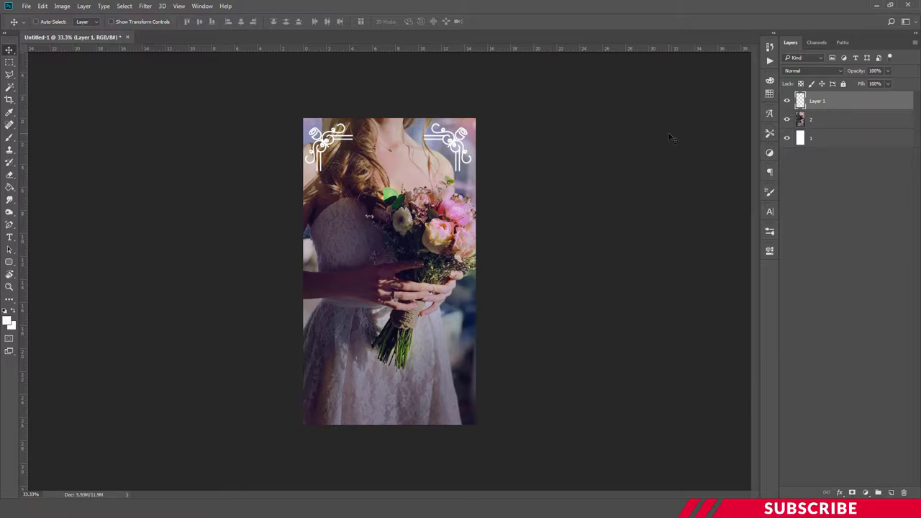
- Duplicate the ornaments, flip the copy vertically, and move it to the bottom corners
key(ctrl+j)
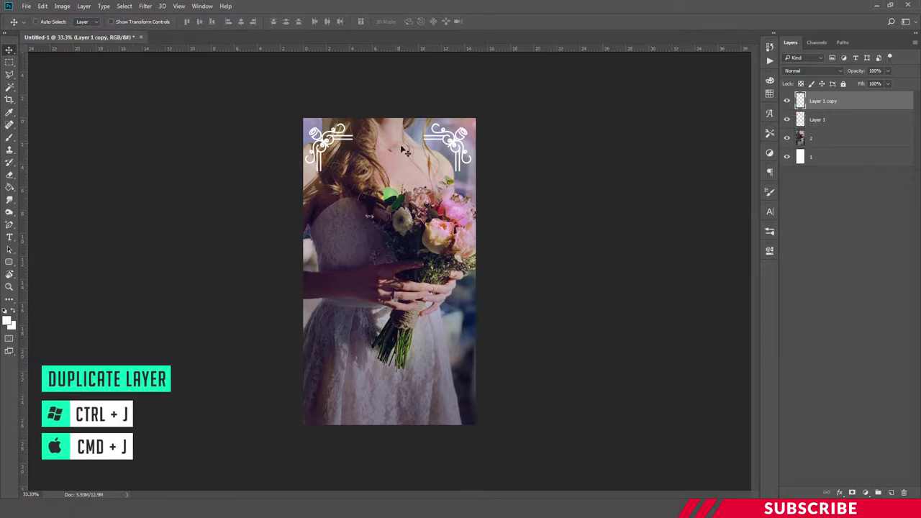
drag(415, 146, 415, 224)
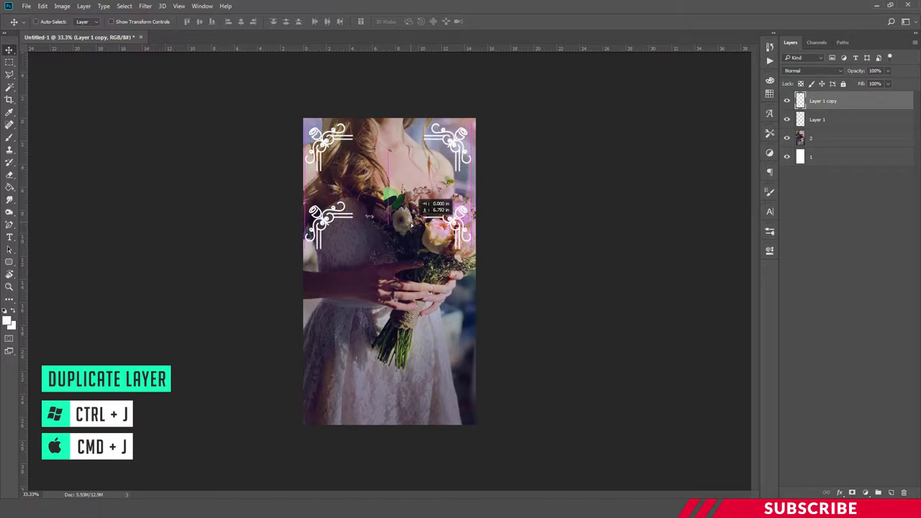
key(ctrl+t)
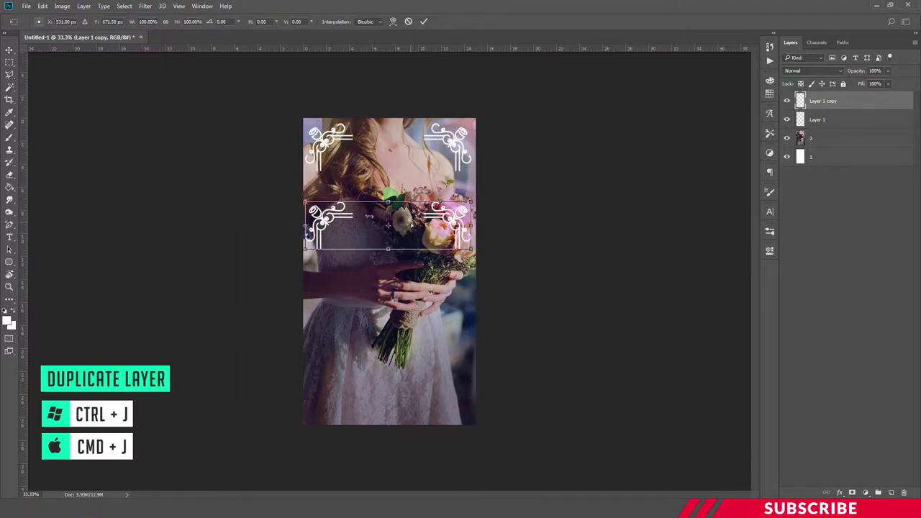
right_click(418, 221)
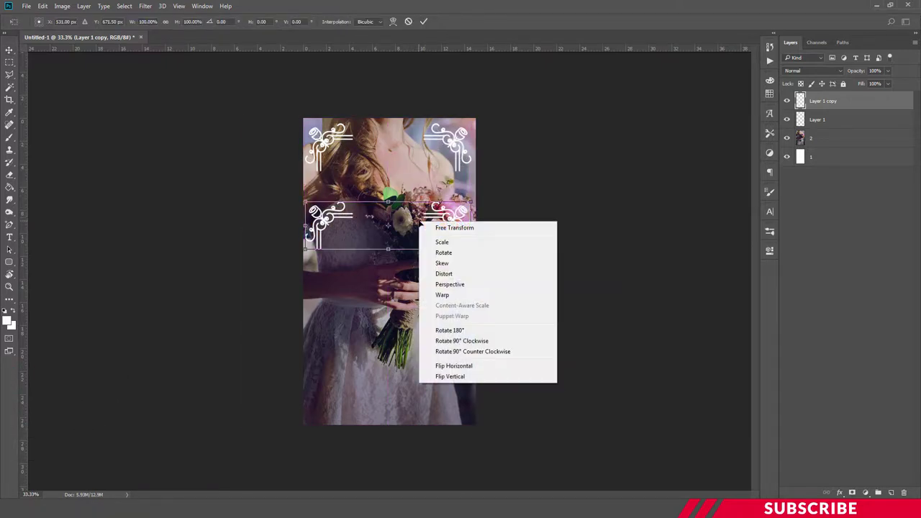
click(450, 377)
key(Return)
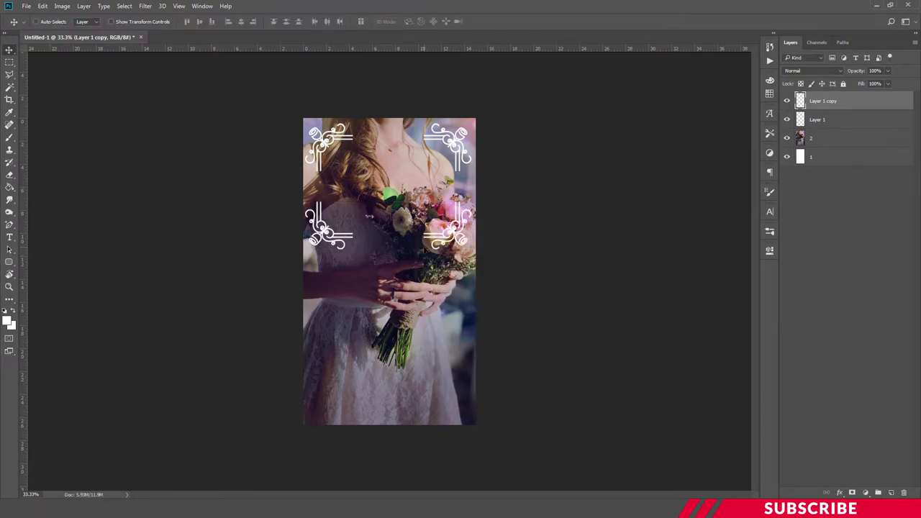
drag(405, 249, 405, 423)
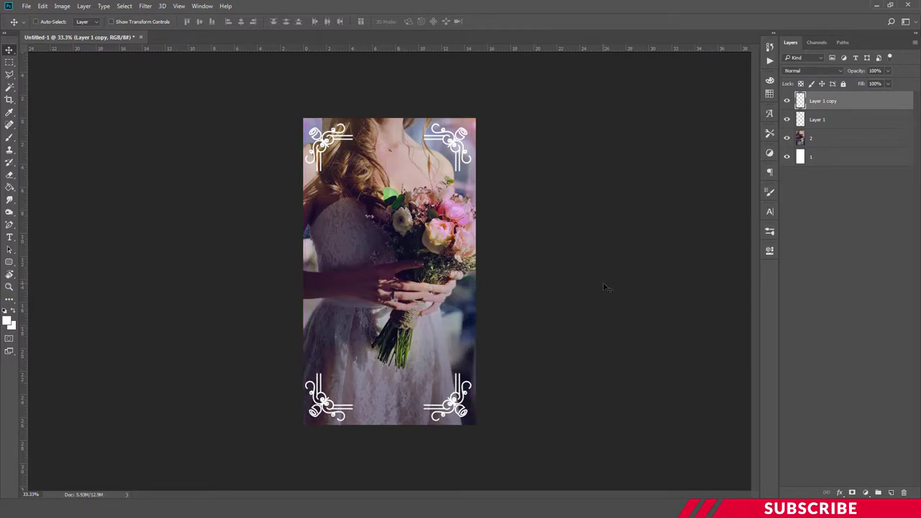
- Nudge the bottom ornaments up, then rename Layer 1 to 3 and its copy to 4
key(Up)
key(Up)
key(Up)
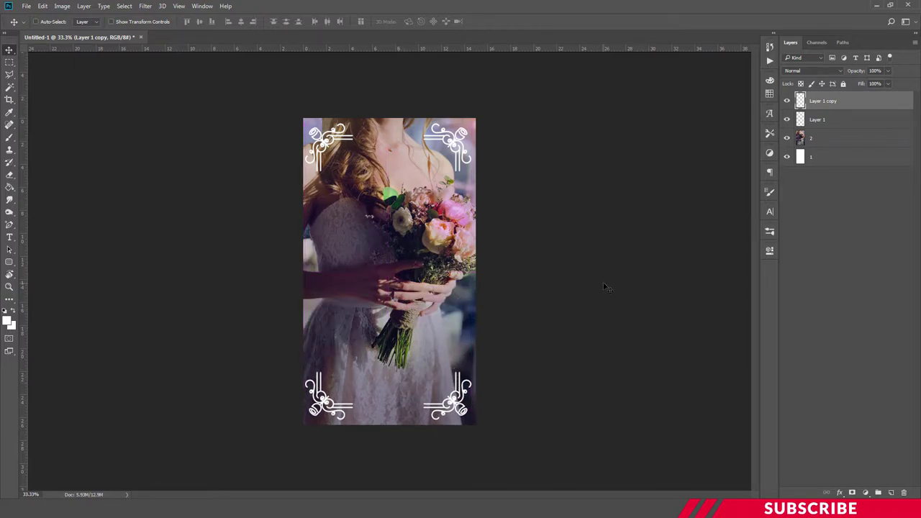
double_click(818, 120)
text(3)
key(Return)
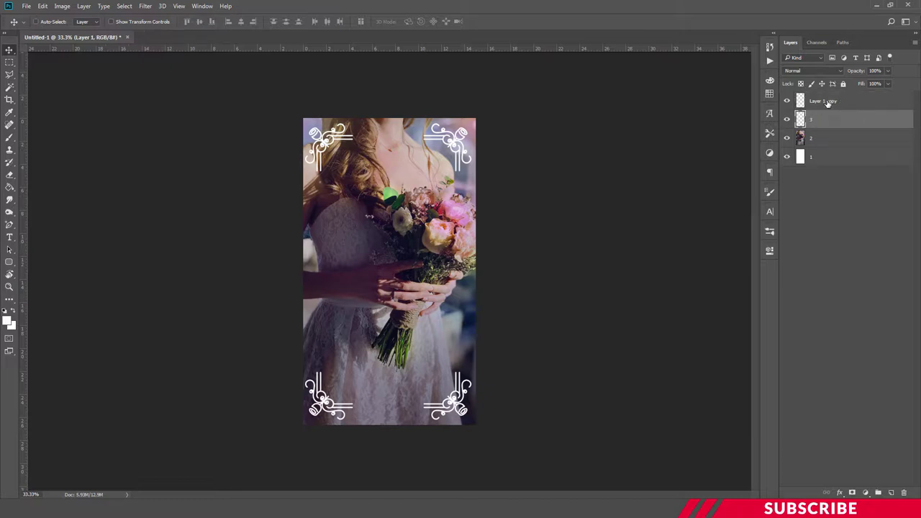
double_click(831, 102)
text(4)
key(Return)
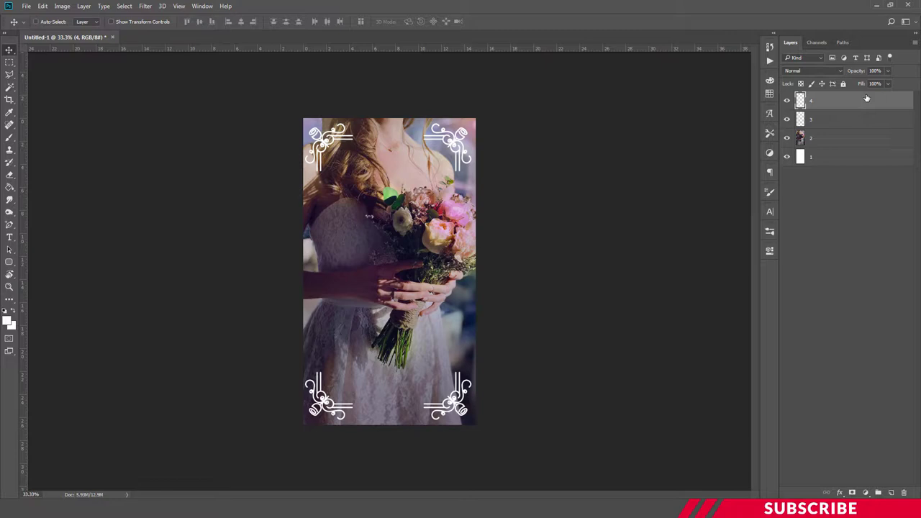
- On a new layer, type the first name at 18 pt and move it lower
click(891, 492)
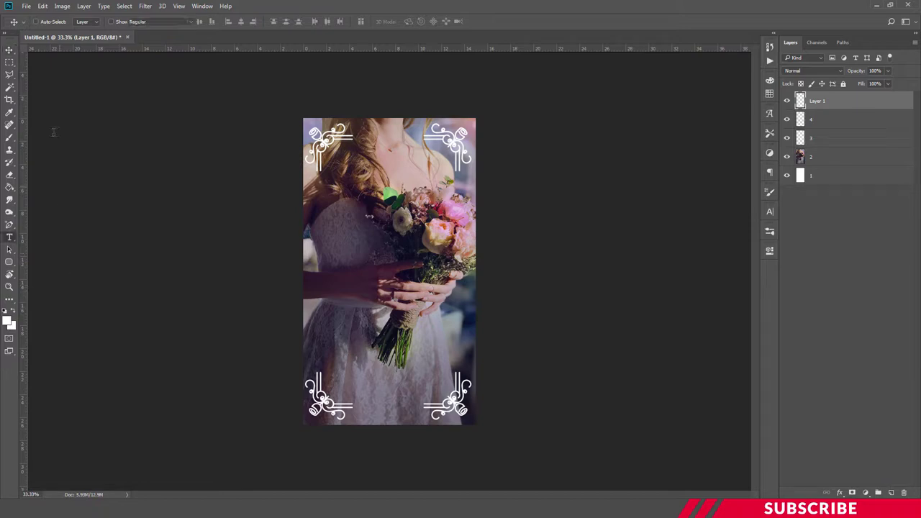
key(t)
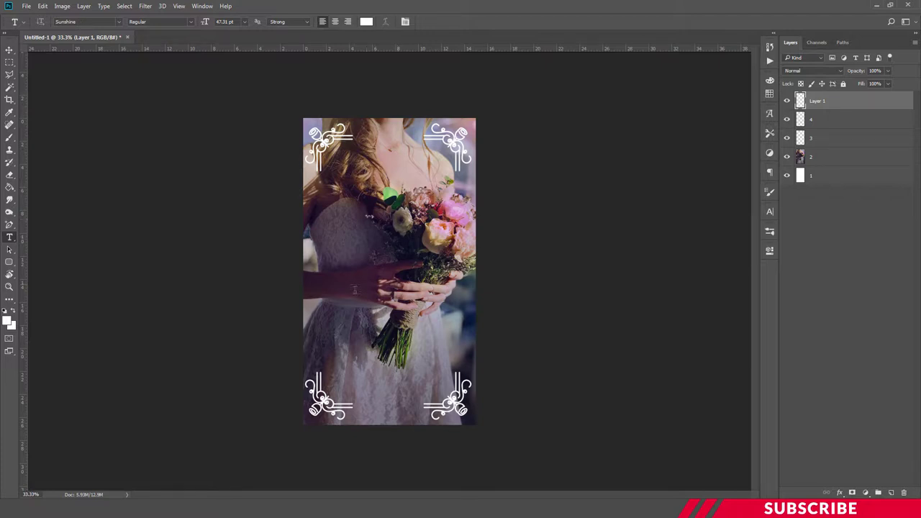
click(223, 23)
text(180)
click(360, 297)
text(John Doe)
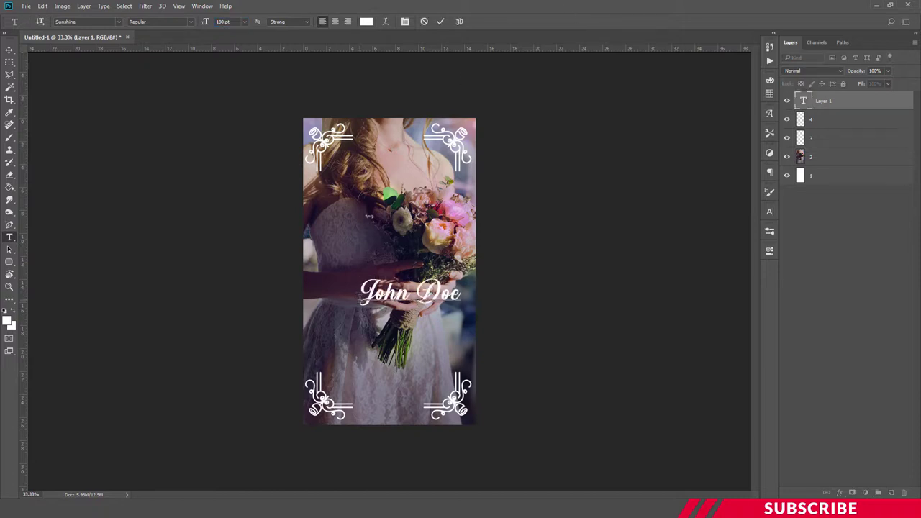
key(ctrl+plus)
key(ctrl+Return)
key(v)
mouse_move(432, 302)
mouse_down()
mouse_move(409, 335)
mouse_move(411, 383)
mouse_up()
- Duplicate the name line, change it to 'weds', and centre it below
key(ctrl+j)
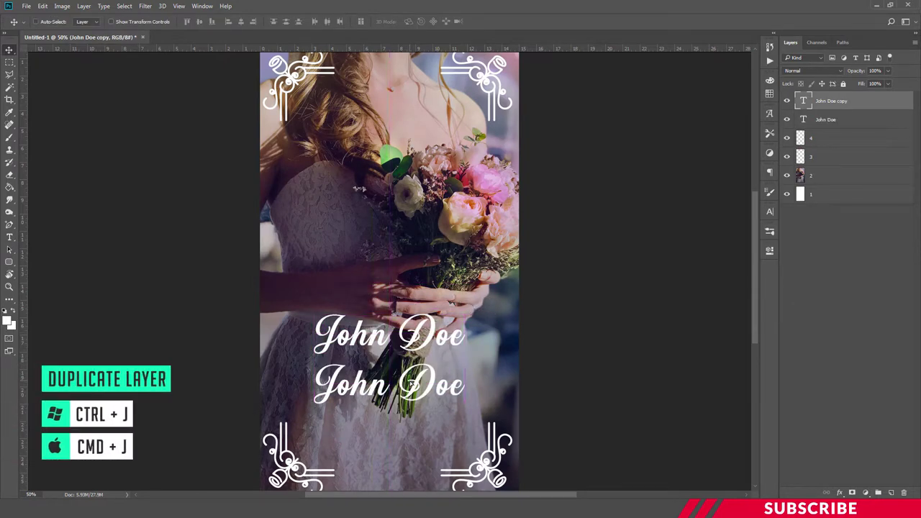
key(t)
click(410, 383)
key(ctrl+a)
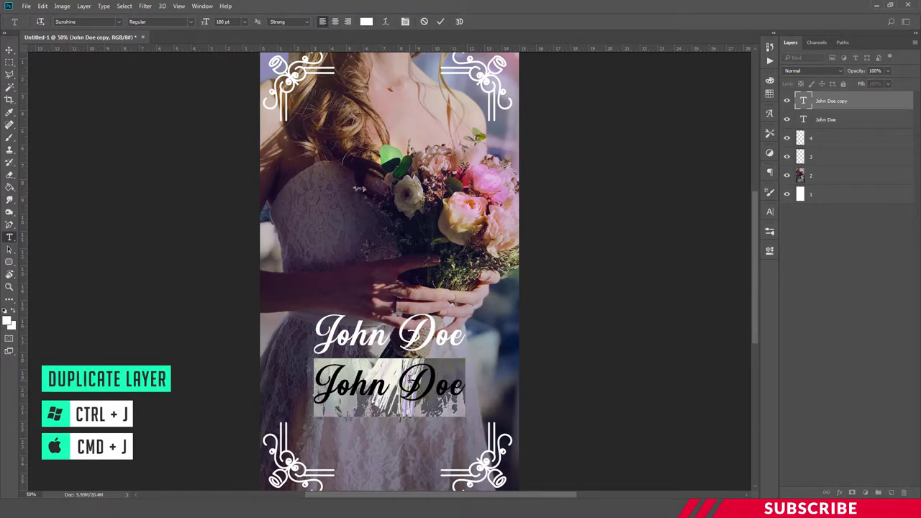
text(weds)
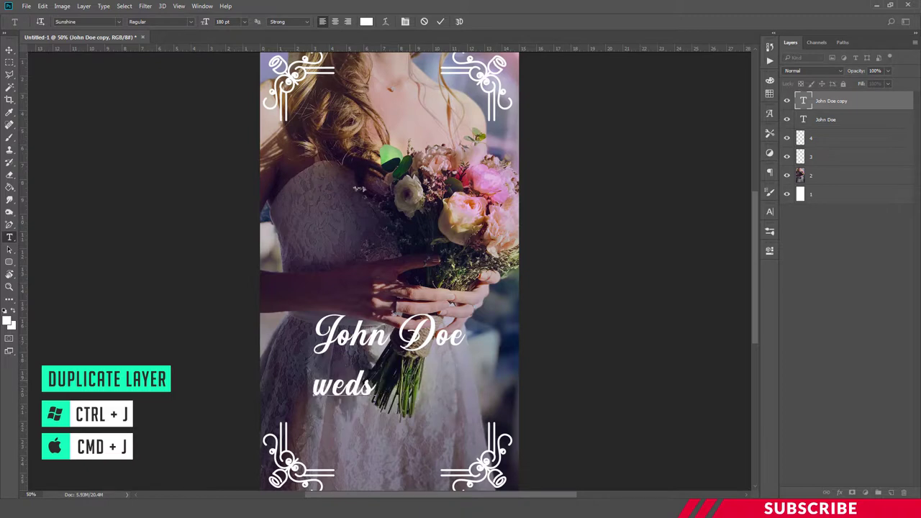
key(ctrl+Return)
key(v)
mouse_move(373, 371)
mouse_down()
mouse_move(416, 354)
mouse_move(395, 417)
mouse_up()
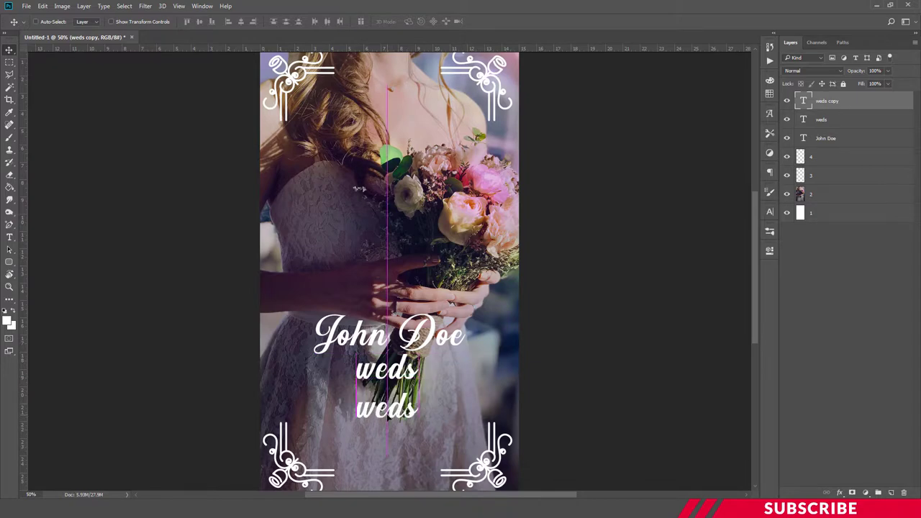
- Add the second name and a '24th Dec' line beneath it
text(Sara Paul)
key(ctrl+Return)
key(ctrl+j)
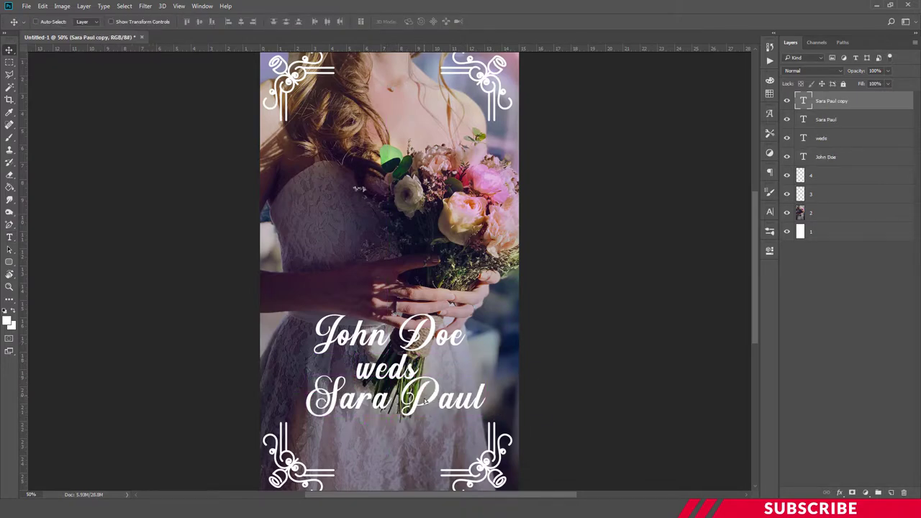
mouse_move(425, 400)
mouse_down()
mouse_move(425, 435)
mouse_move(422, 419)
mouse_up()
text(24th Dec)
key(ctrl+Return)
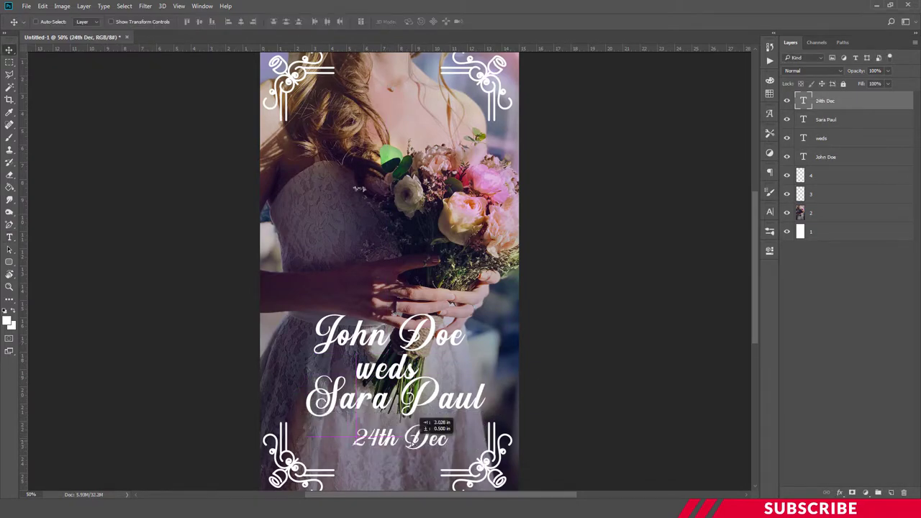
key(ctrl+minus)
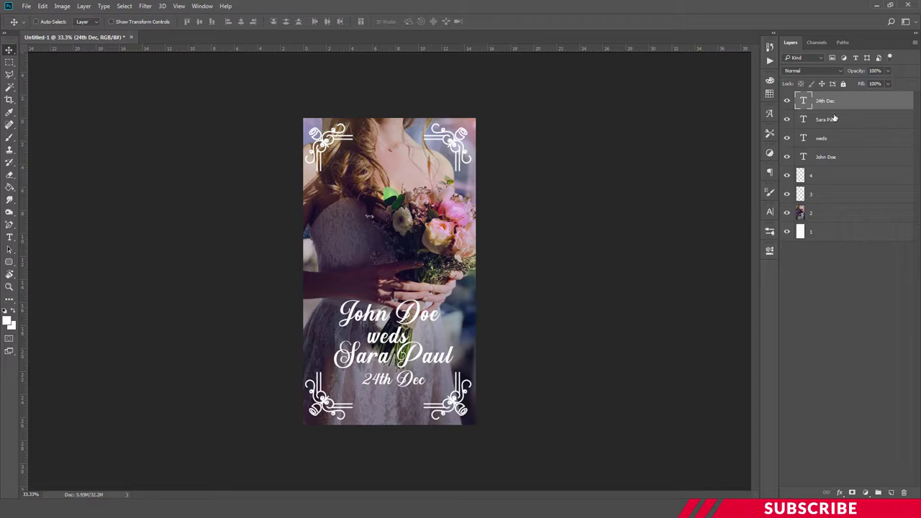
- Convert the four text layers into one smart object named 5
shift+click(831, 120)
shift+click(825, 138)
shift+click(821, 156)
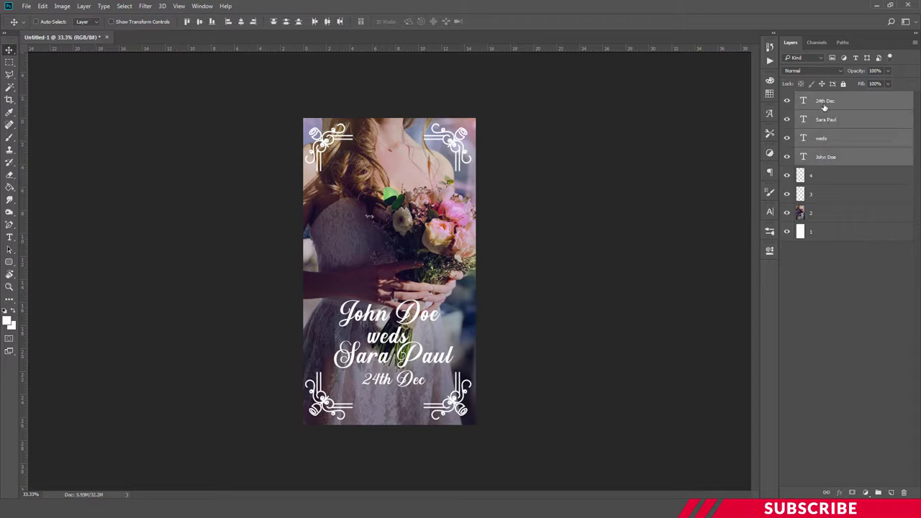
right_click(824, 105)
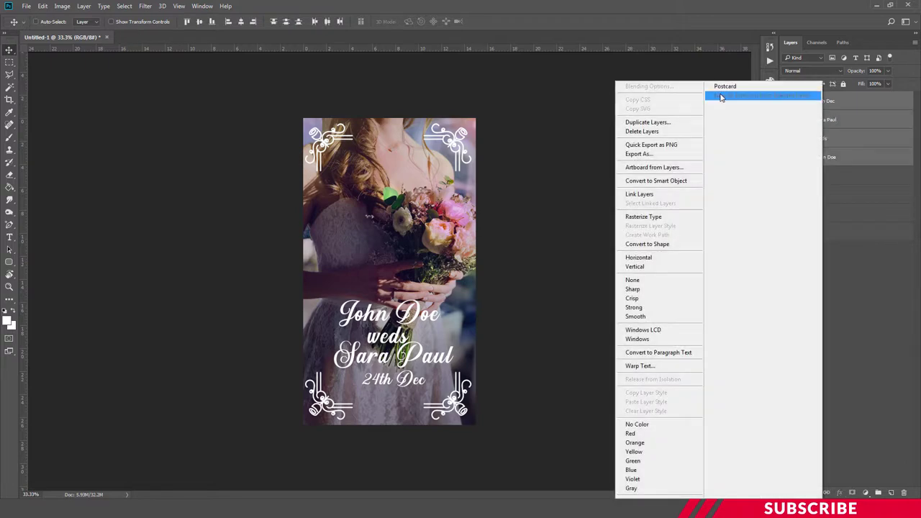
click(650, 182)
double_click(825, 100)
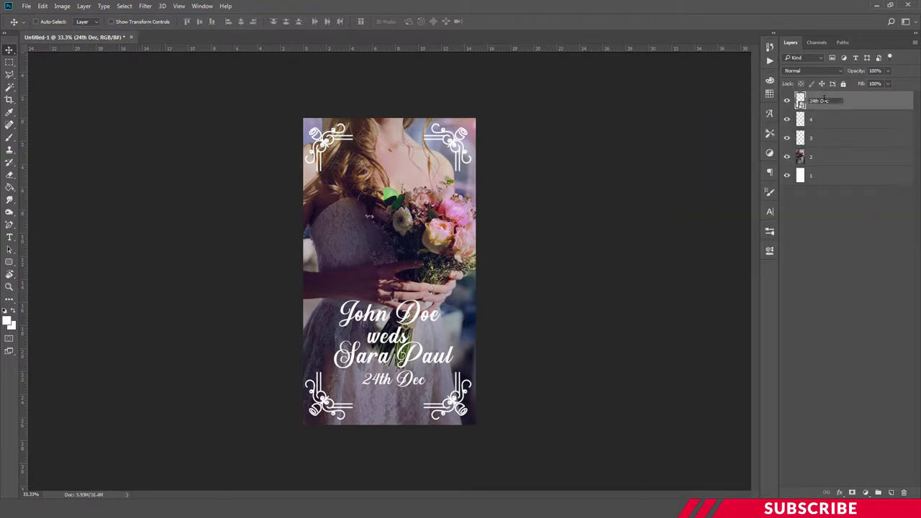
text(5)
key(Return)
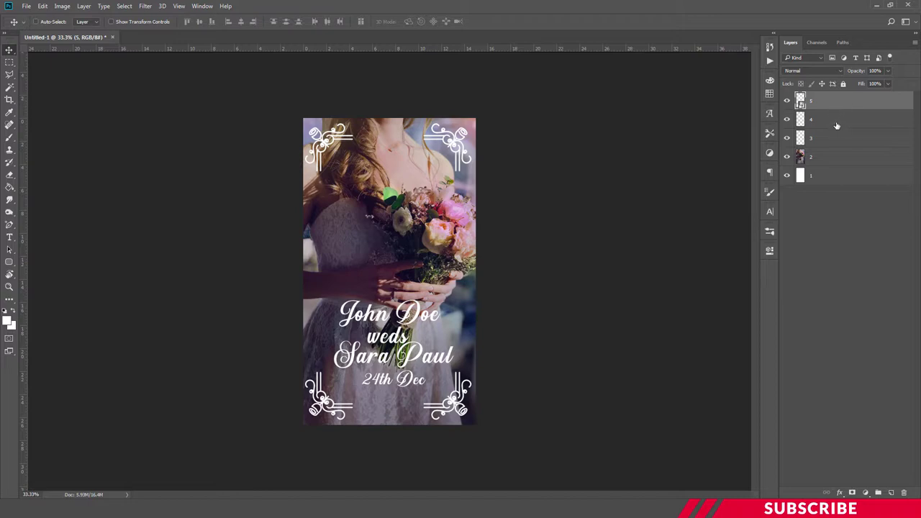
- Convert ornament layers 4 and 3 into smart objects
right_click(835, 123)
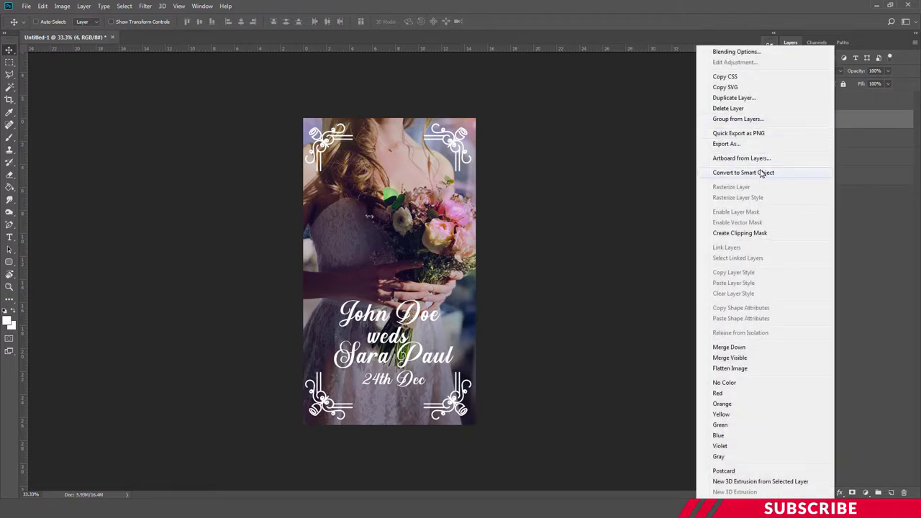
click(761, 172)
click(829, 137)
right_click(829, 136)
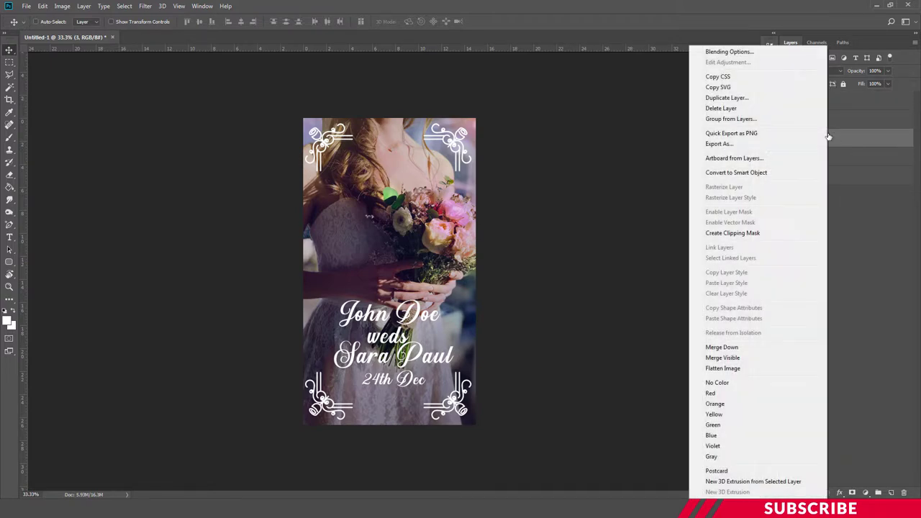
click(753, 172)
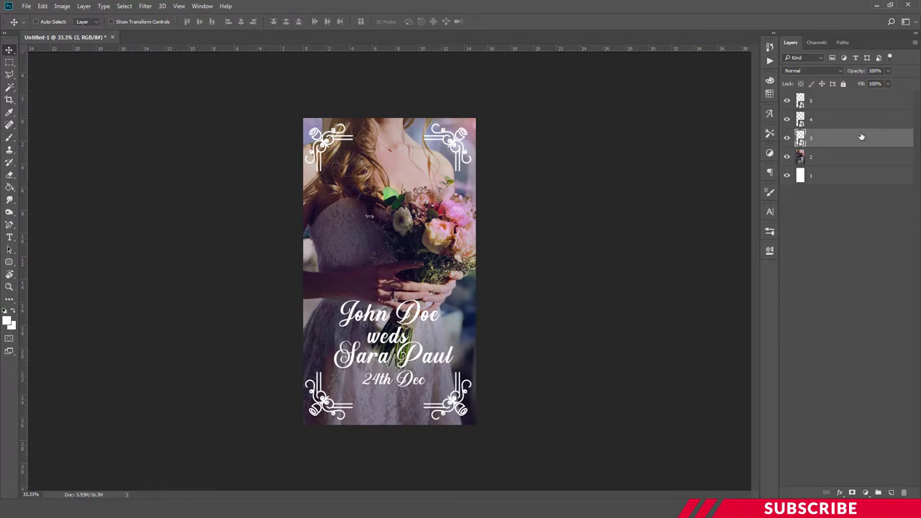
- Show the Timeline panel and create a video timeline from the layers
click(206, 6)
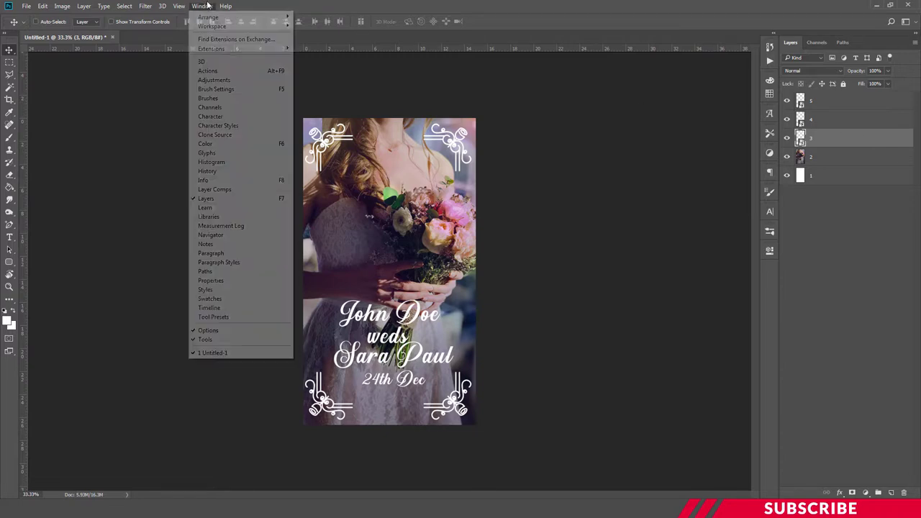
click(217, 310)
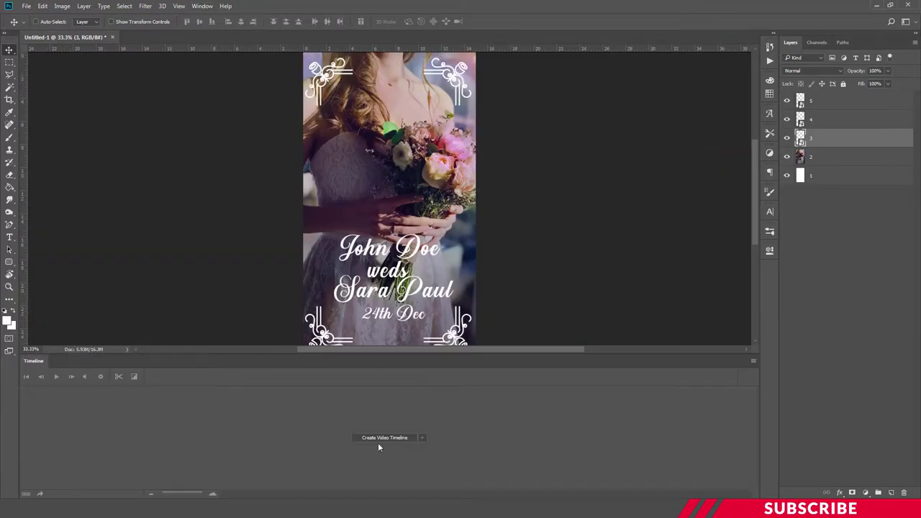
click(378, 438)
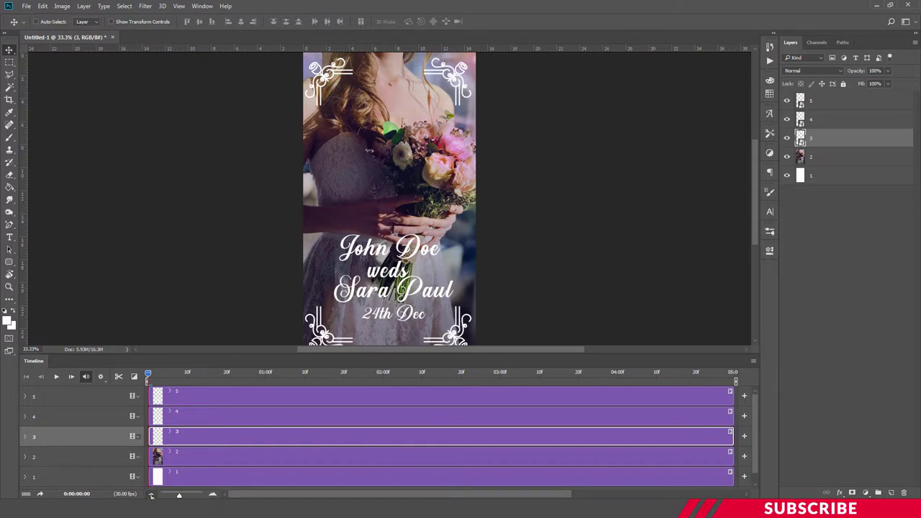
- Stretch layer 1's clip to about 10 seconds in the timeline
click(151, 495)
click(151, 495)
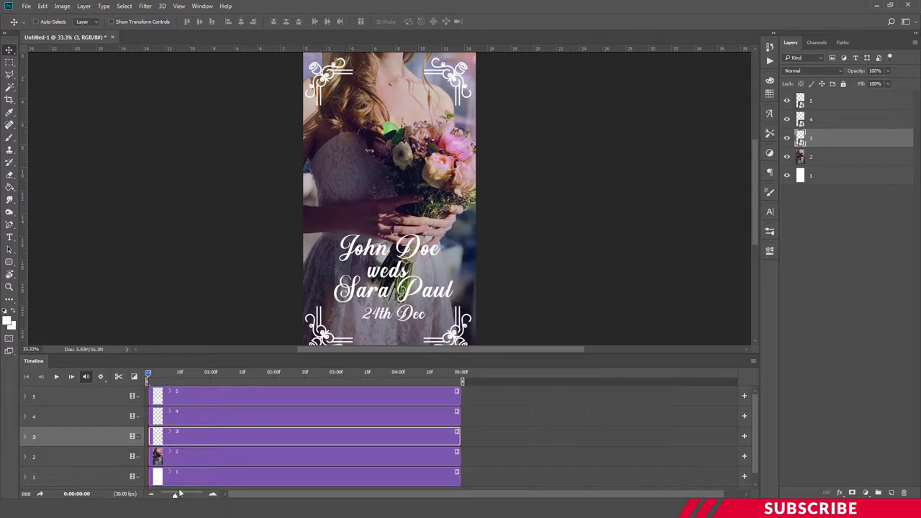
click(213, 481)
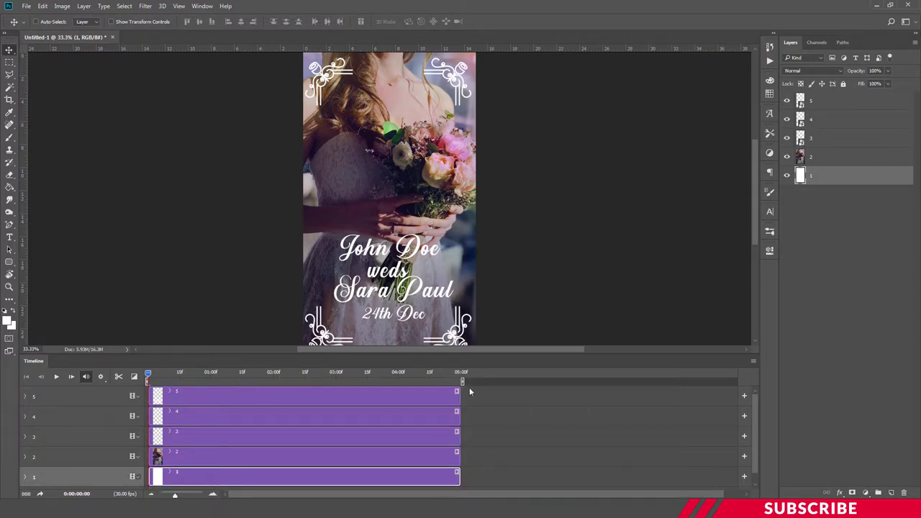
drag(458, 474, 710, 473)
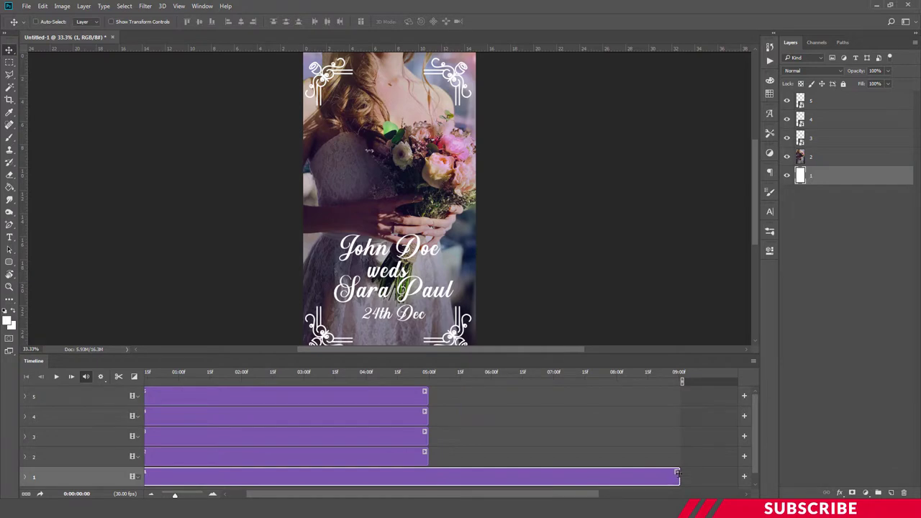
drag(677, 473, 711, 473)
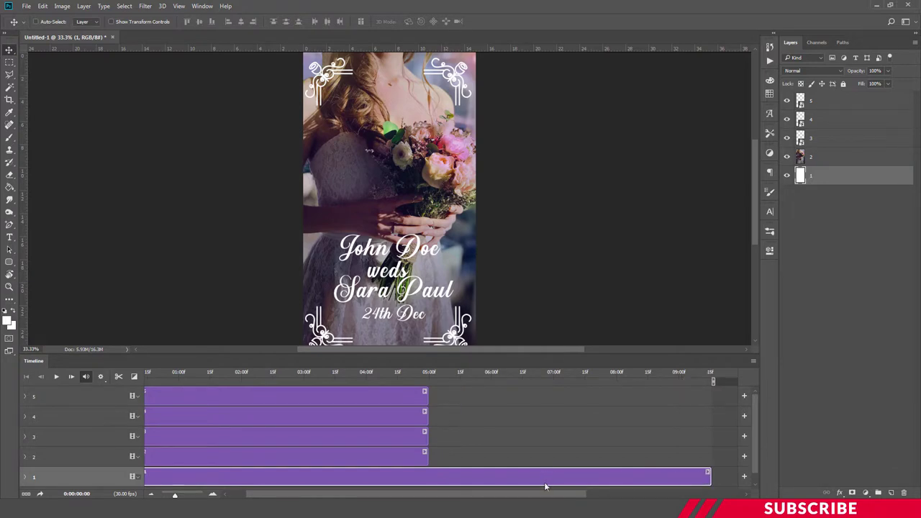
drag(677, 475, 706, 476)
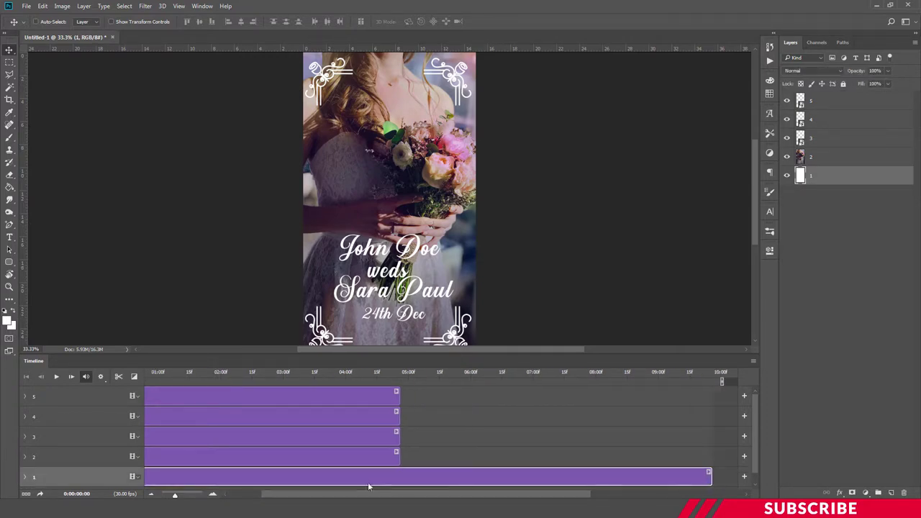
click(221, 460)
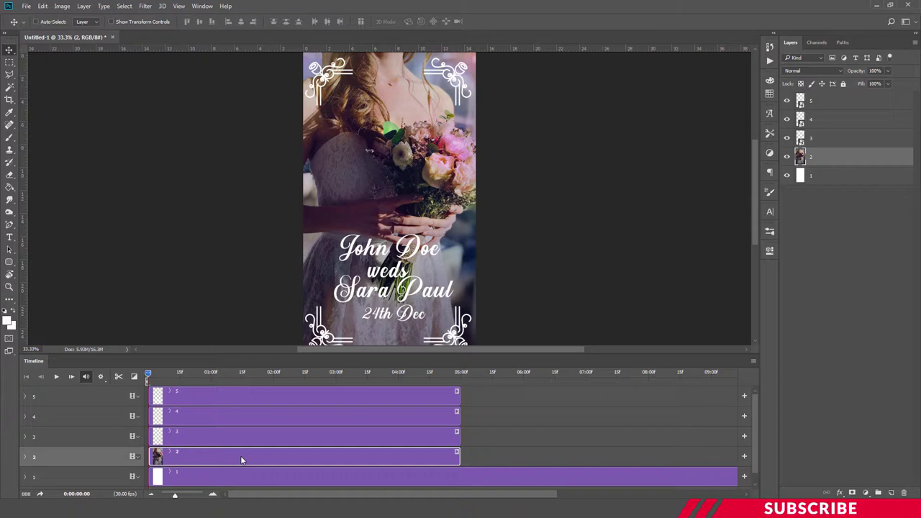
- Shift the layer 2 photo clip to start about 15 frames in with a Fade
drag(241, 458, 264, 454)
drag(182, 373, 178, 374)
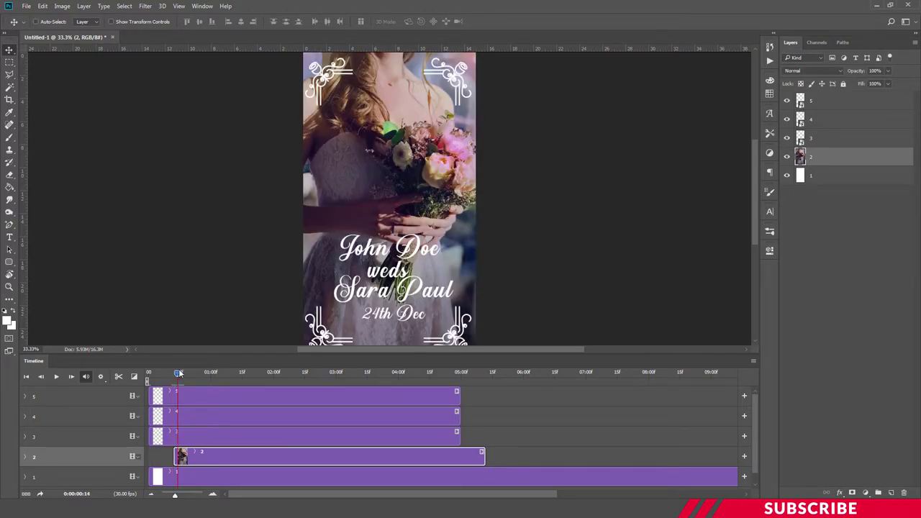
drag(185, 457, 192, 455)
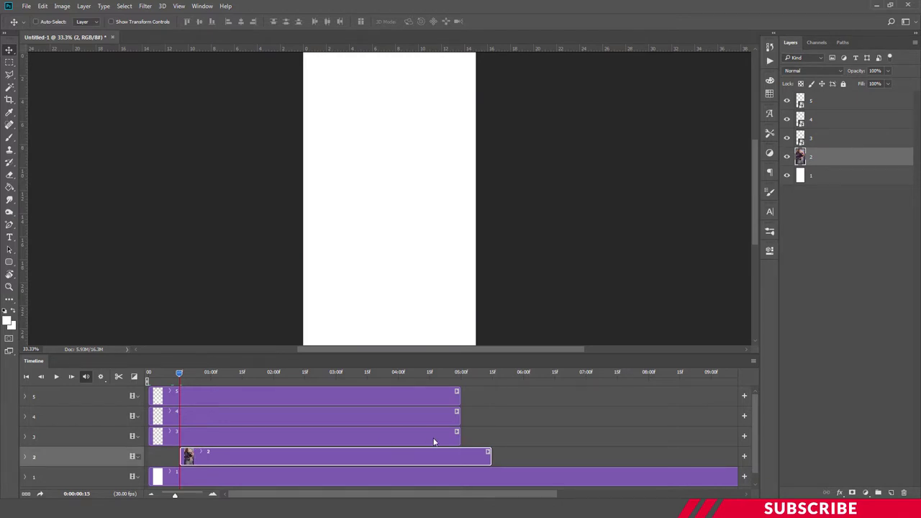
click(134, 376)
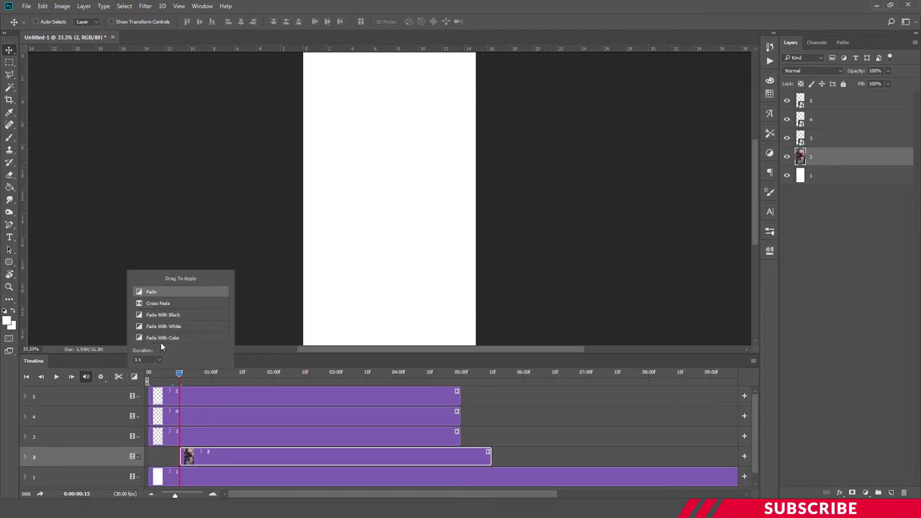
mouse_move(153, 291)
mouse_down()
mouse_move(188, 458)
mouse_move(245, 461)
mouse_up()
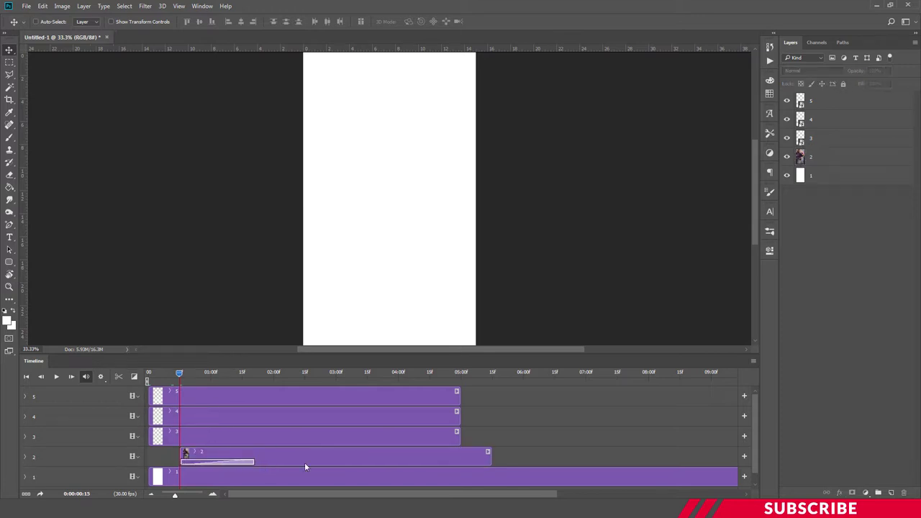
- Extend the photo clip's end out to 10:00
click(312, 458)
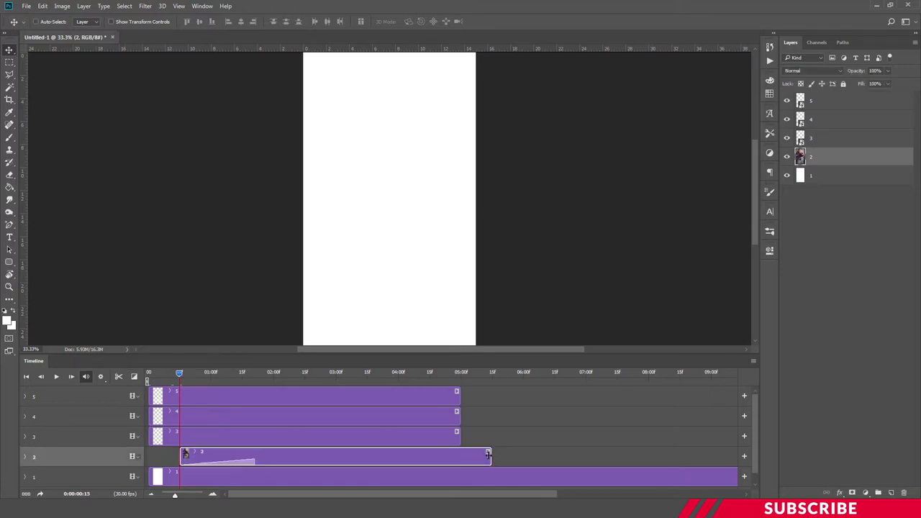
drag(489, 453, 728, 455)
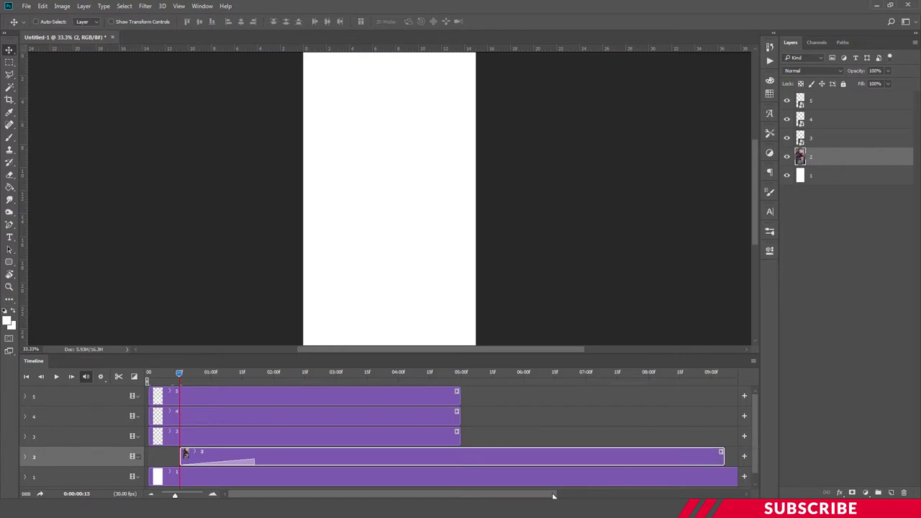
drag(554, 496, 596, 496)
drag(657, 455, 705, 455)
drag(555, 496, 496, 496)
click(227, 439)
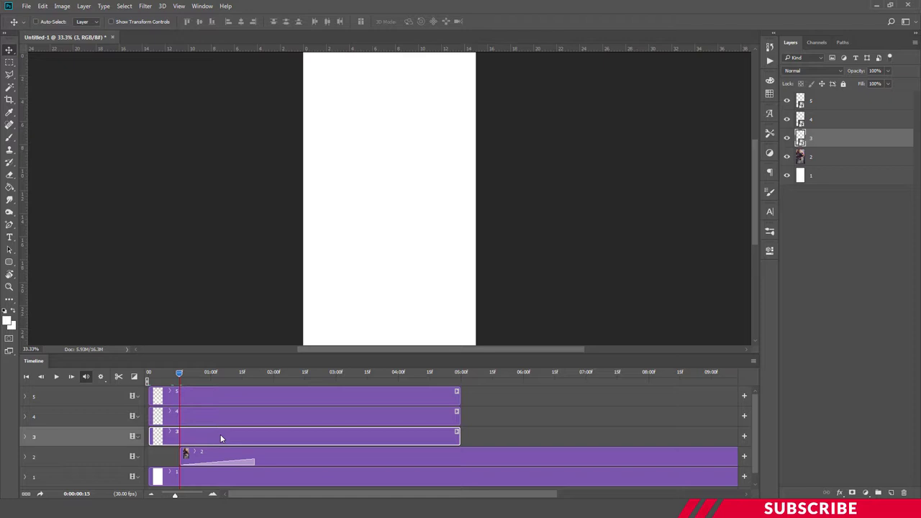
- Move layer 3's ornament clip so it starts at 02:00
mouse_move(200, 441)
mouse_down()
mouse_move(325, 433)
mouse_move(317, 434)
mouse_up()
click(274, 372)
drag(274, 370, 273, 373)
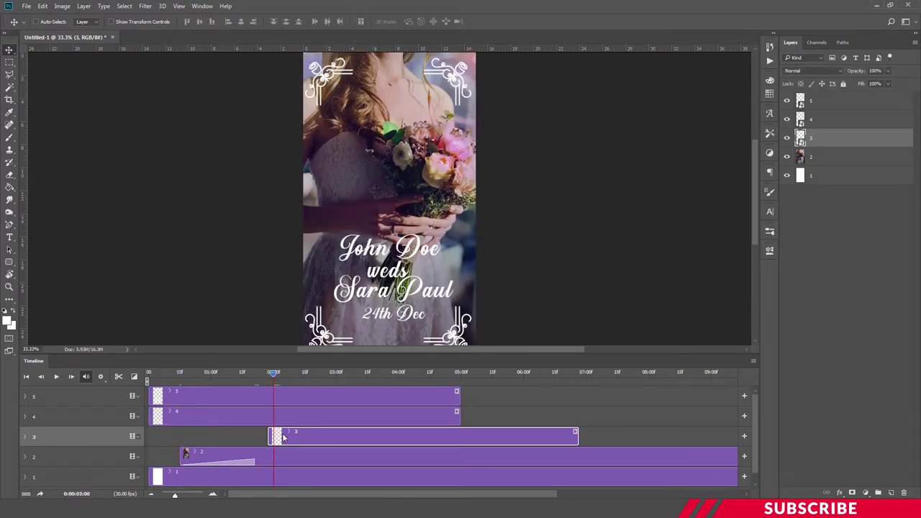
mouse_move(286, 437)
mouse_down()
mouse_move(304, 437)
mouse_move(288, 436)
mouse_up()
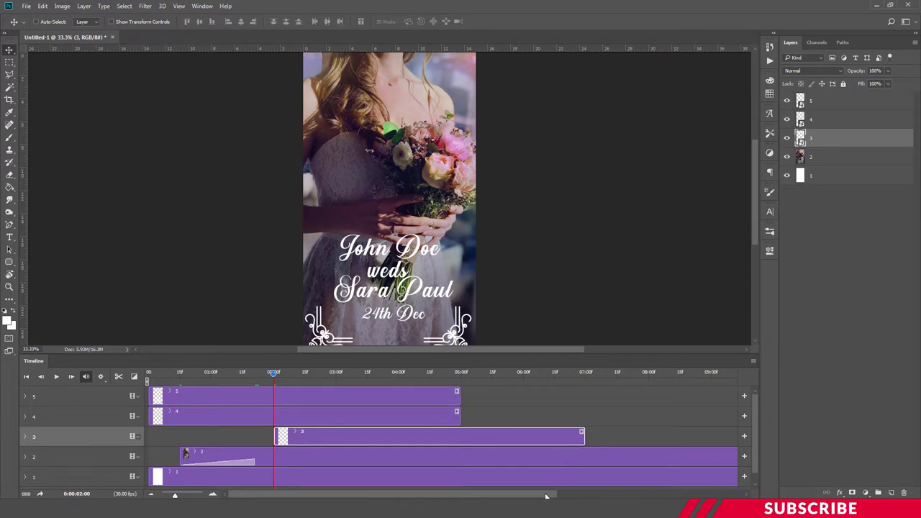
- Extend the ornament clip to 10:00 and expand layer 3's property rows
scroll(548, 495, right, 2)
scroll(548, 495, right, 1)
drag(531, 436, 719, 436)
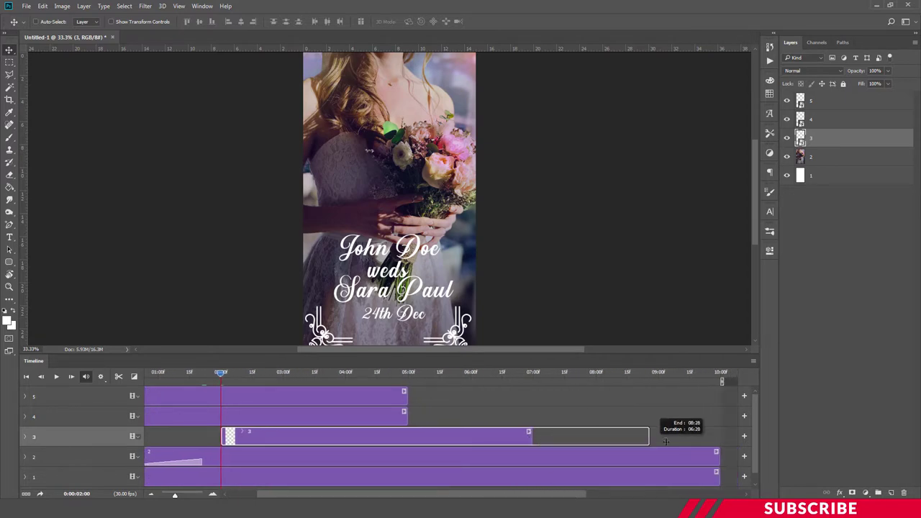
scroll(554, 497, left, 3)
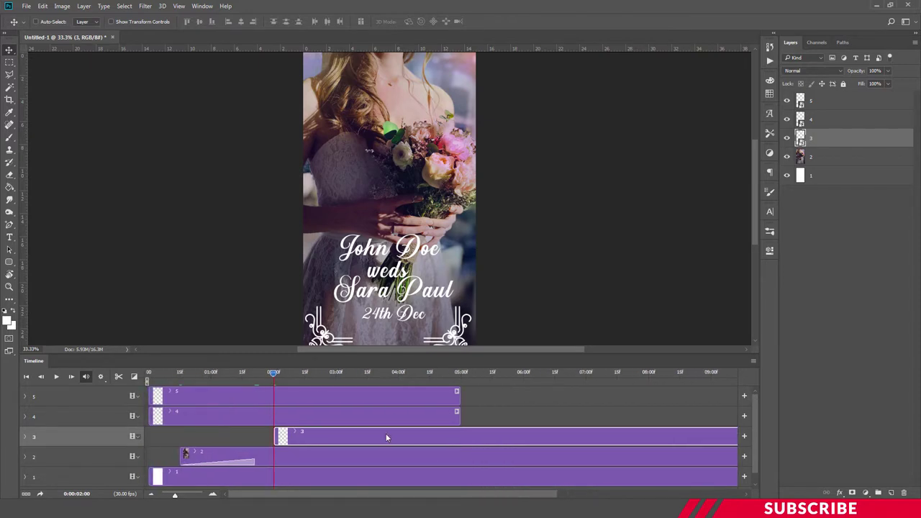
click(25, 437)
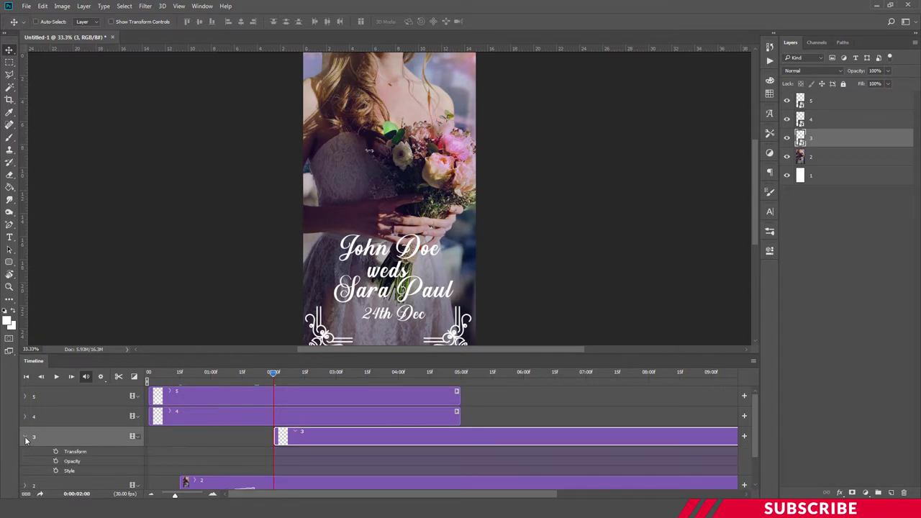
- At about 02:15, turn on Transform keyframing for layer 3's top ornaments
click(277, 375)
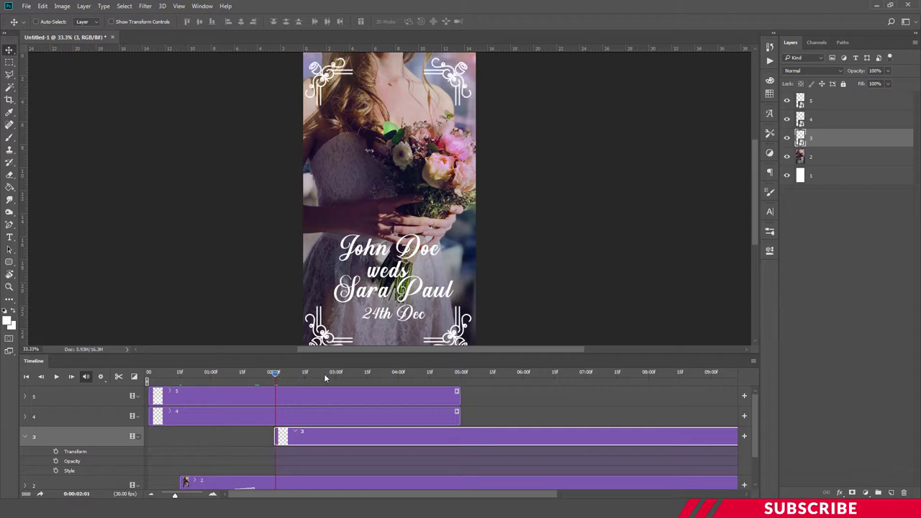
mouse_move(274, 376)
mouse_down()
mouse_move(348, 376)
mouse_move(306, 375)
mouse_up()
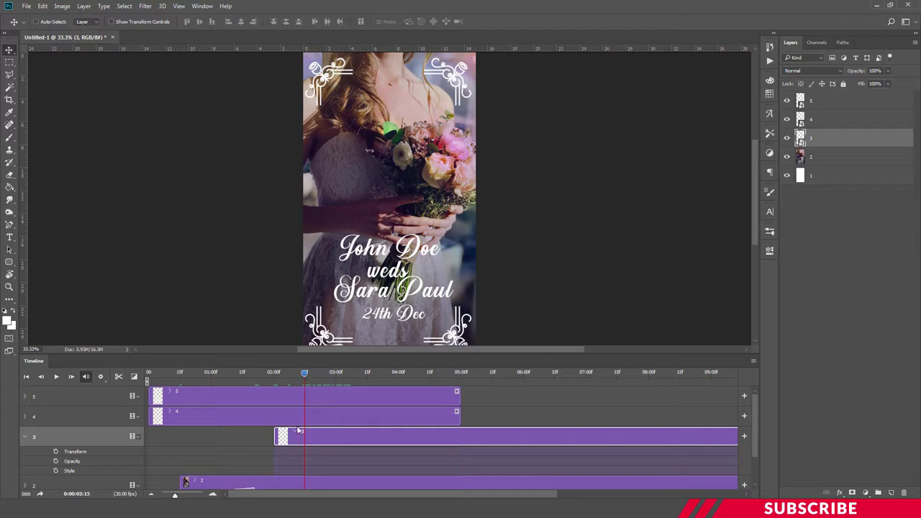
click(57, 452)
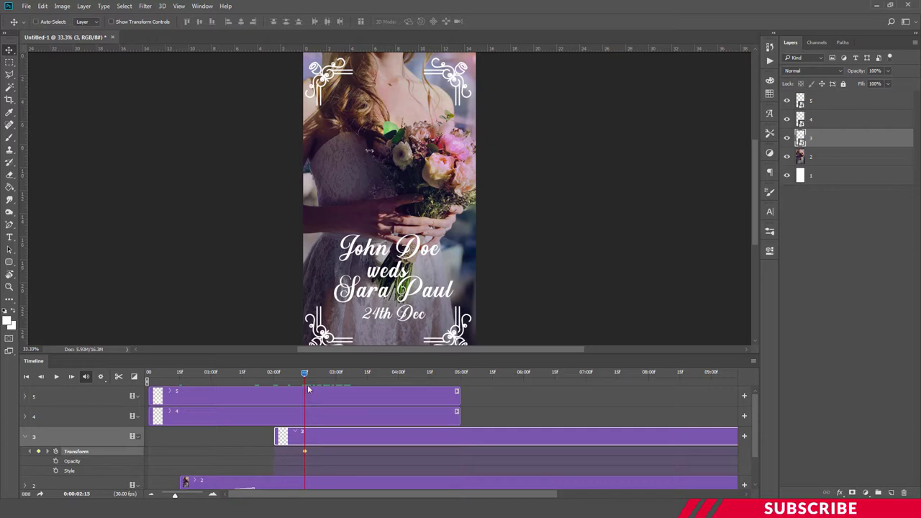
- At 02:00, move the top ornaments above the canvas so they slide down into place
drag(305, 375, 274, 380)
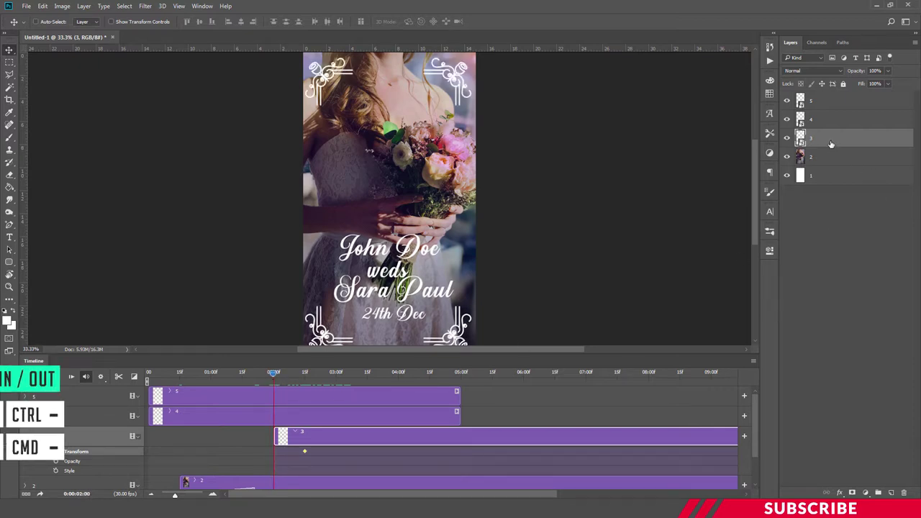
key(ctrl+minus)
key(ctrl+minus)
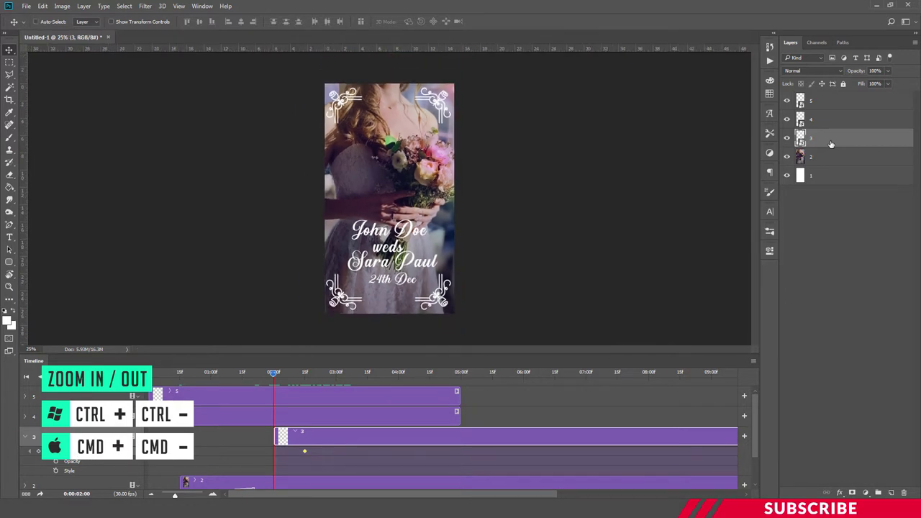
key(ctrl+t)
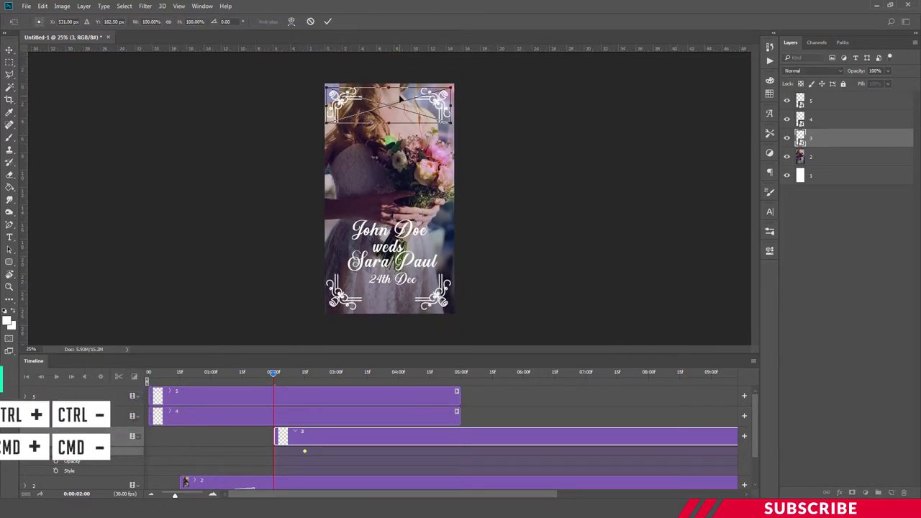
drag(401, 99, 407, 60)
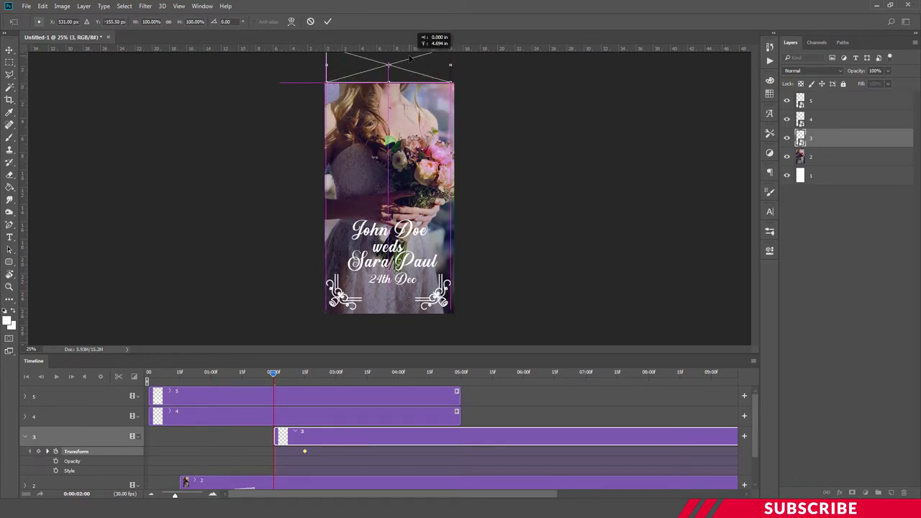
key(Up)
key(Up)
key(Up)
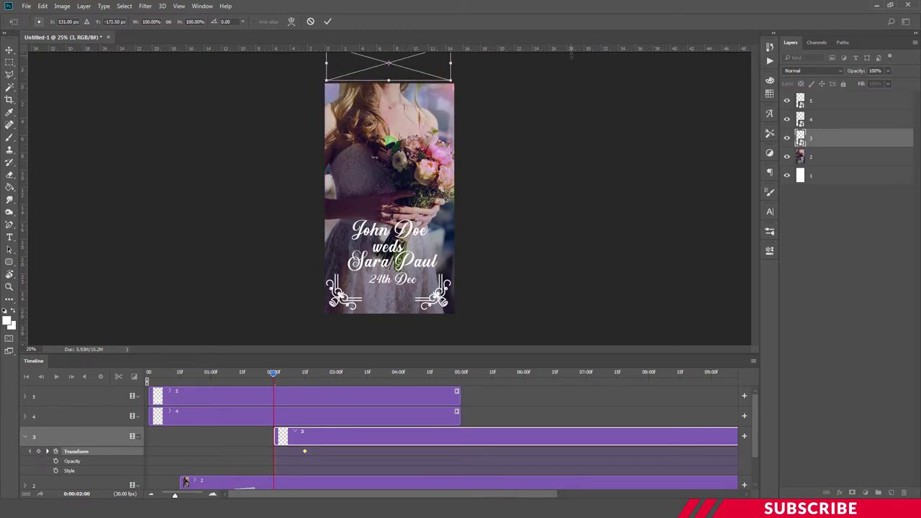
key(Return)
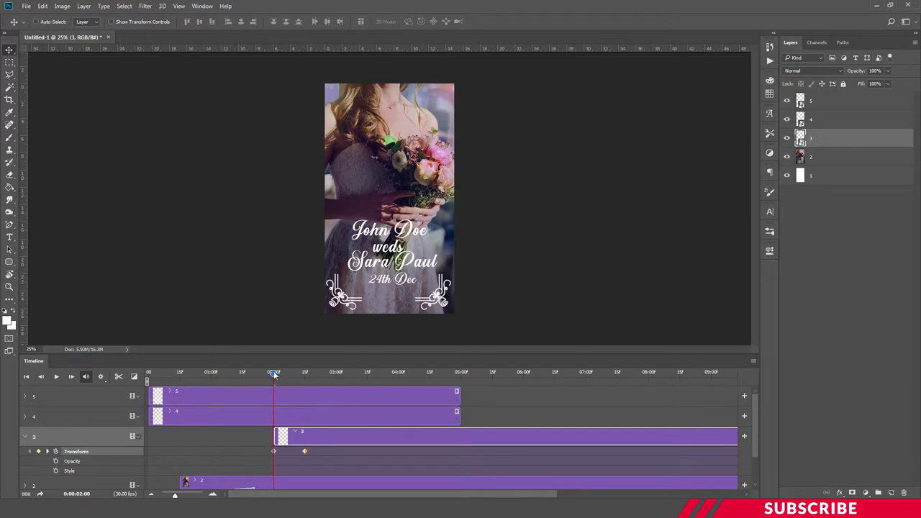
mouse_move(273, 374)
mouse_down()
mouse_move(230, 374)
mouse_move(305, 384)
mouse_up()
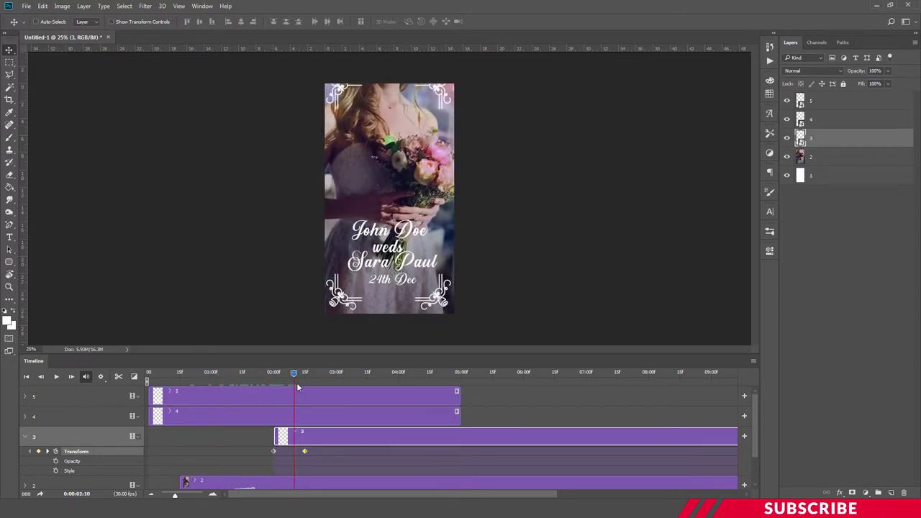
drag(305, 385, 315, 387)
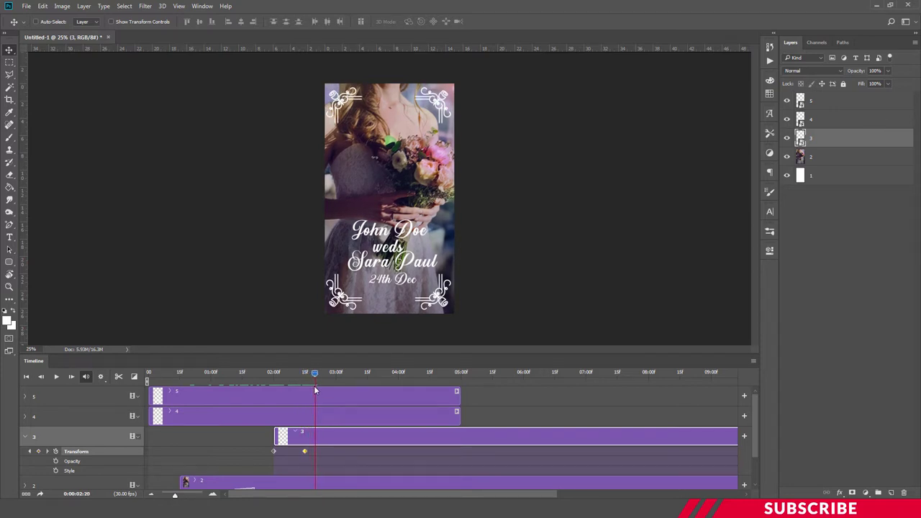
- Select layer 4 and make its clip run from 2:00 to the 10-second end
click(332, 421)
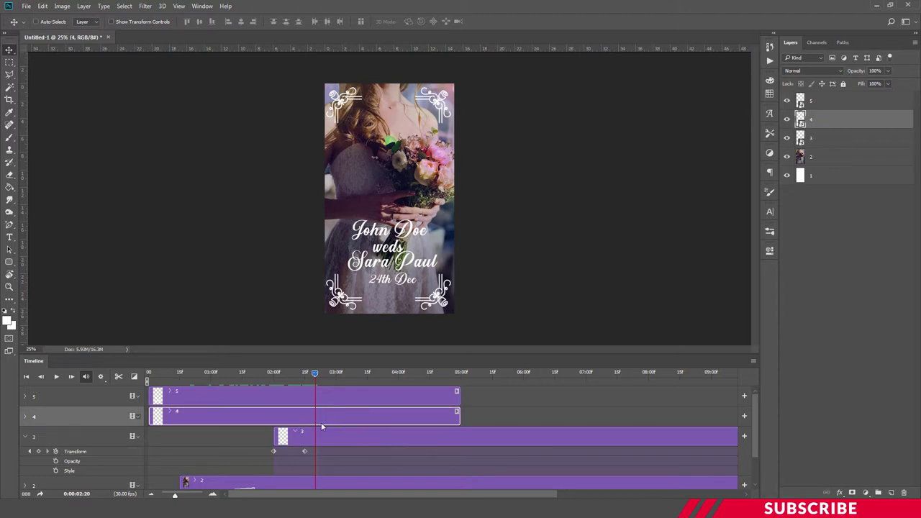
drag(231, 418, 309, 416)
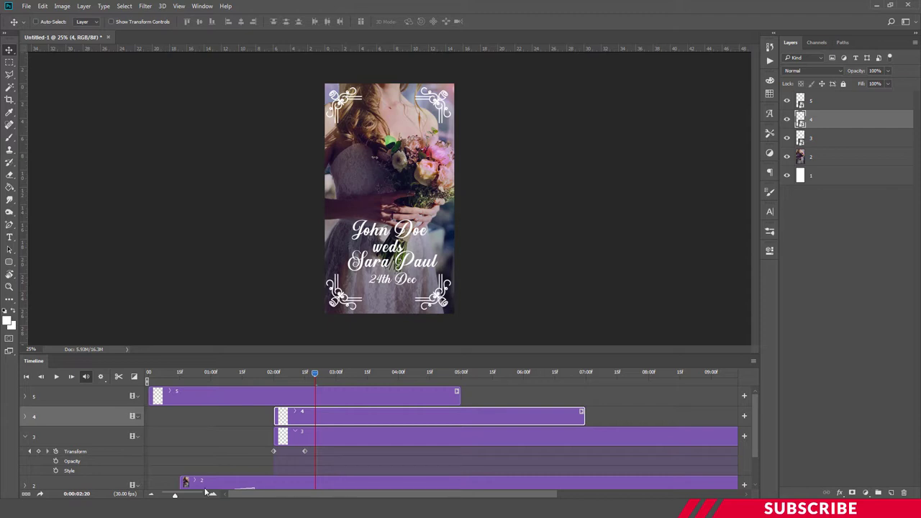
click(152, 494)
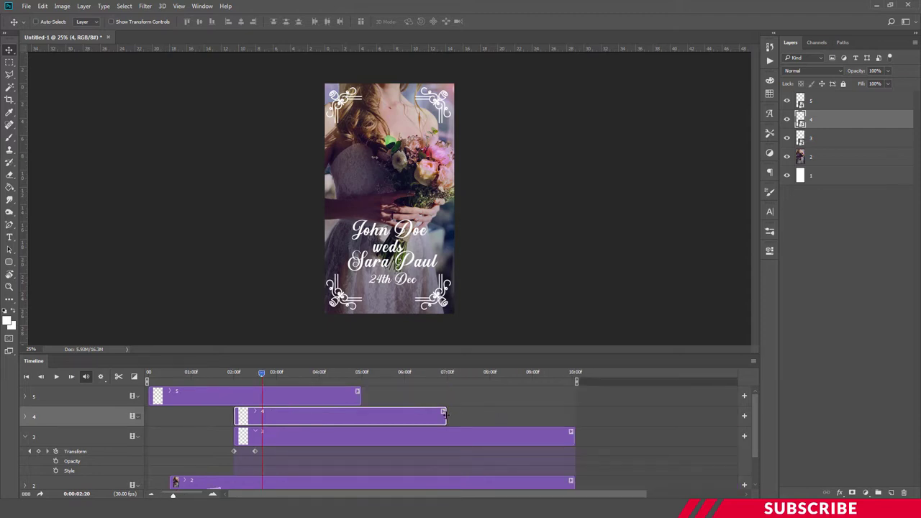
drag(445, 414, 573, 415)
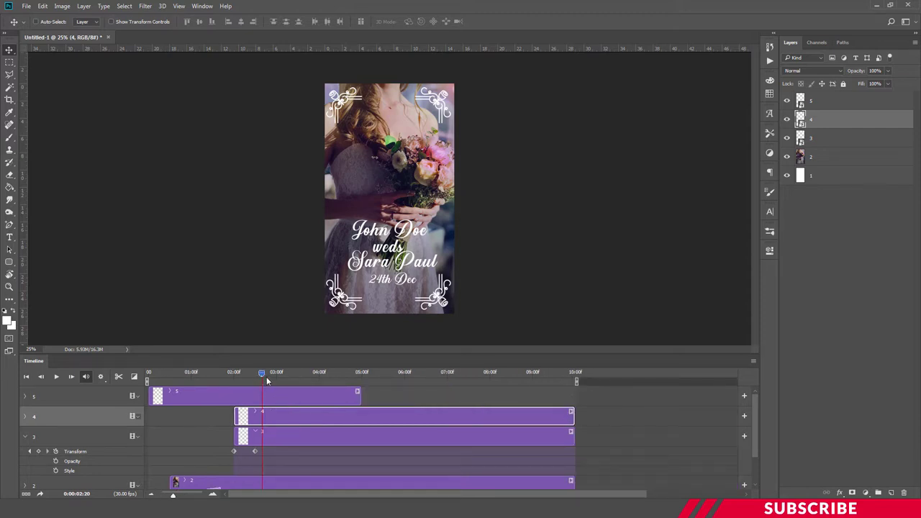
drag(267, 380, 254, 375)
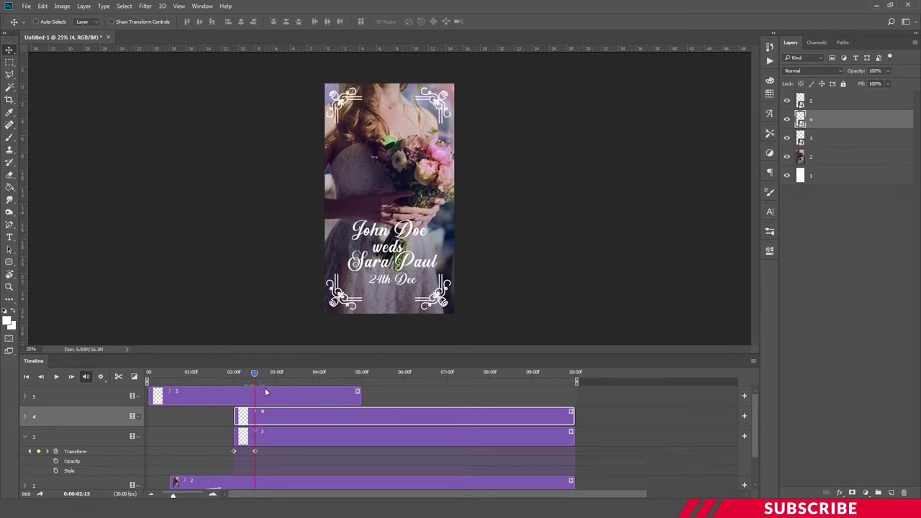
- Keyframe layer 4's ornaments in their corners at 02:15 and below the canvas at 02:00
click(25, 417)
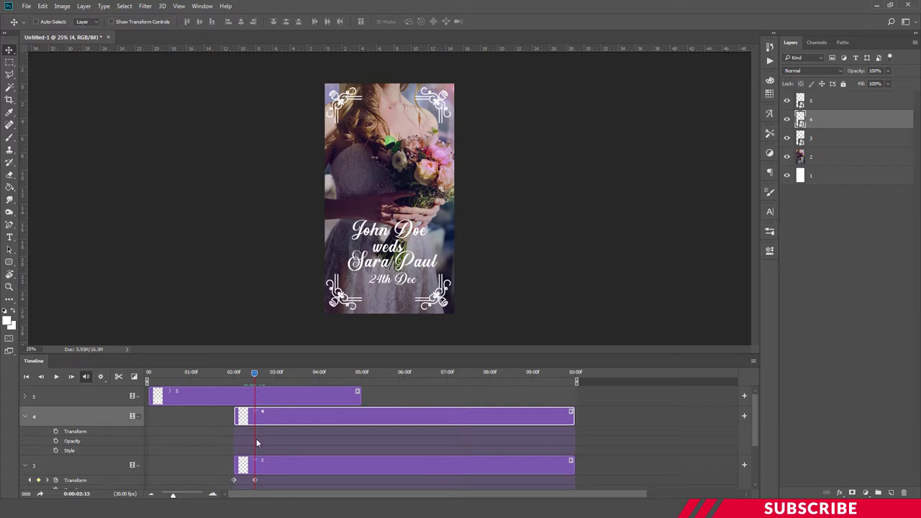
click(56, 432)
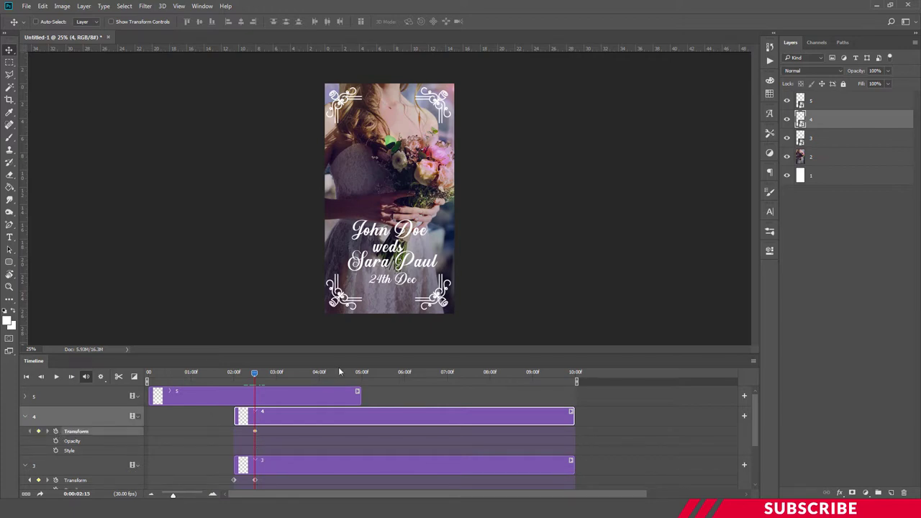
click(252, 374)
click(234, 373)
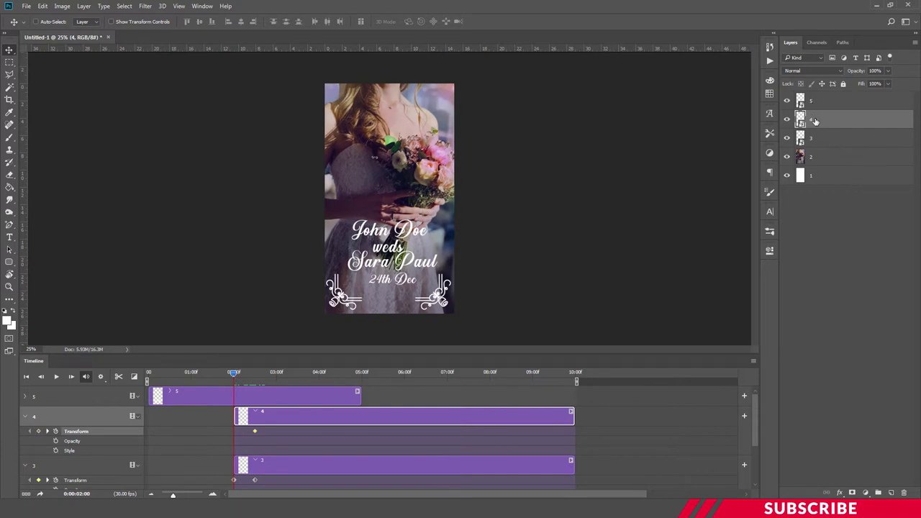
key(ctrl+t)
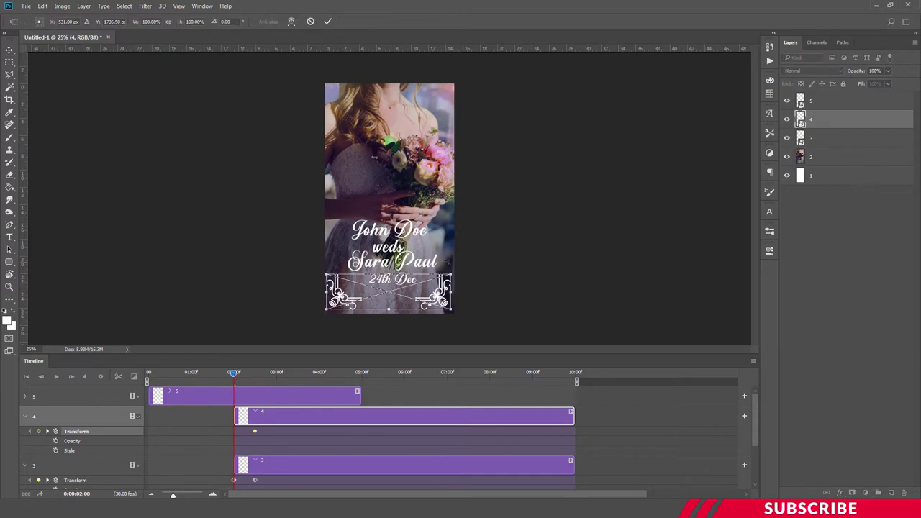
drag(408, 286, 408, 327)
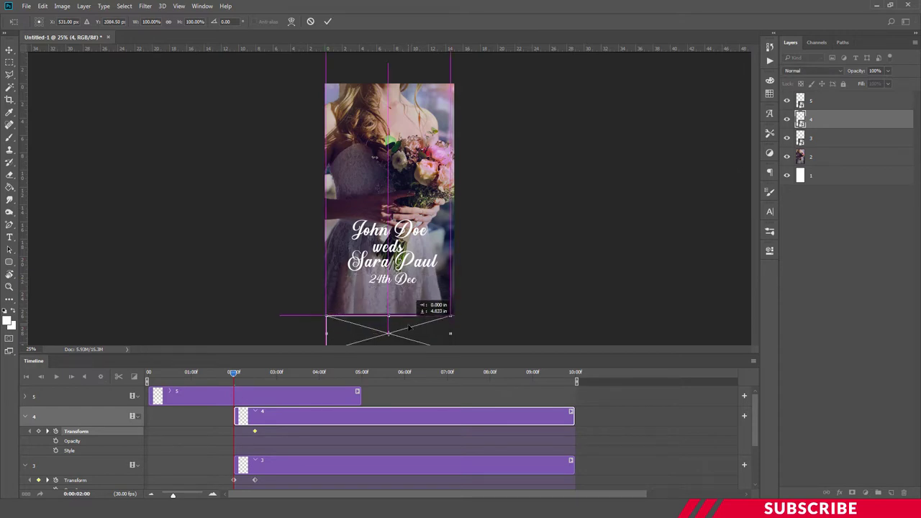
key(Return)
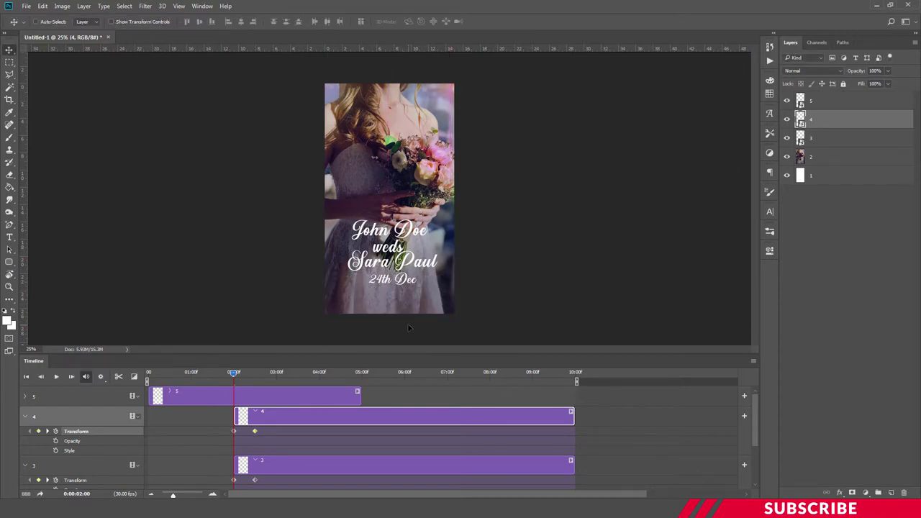
mouse_move(235, 374)
mouse_down()
mouse_move(218, 375)
mouse_move(292, 380)
mouse_up()
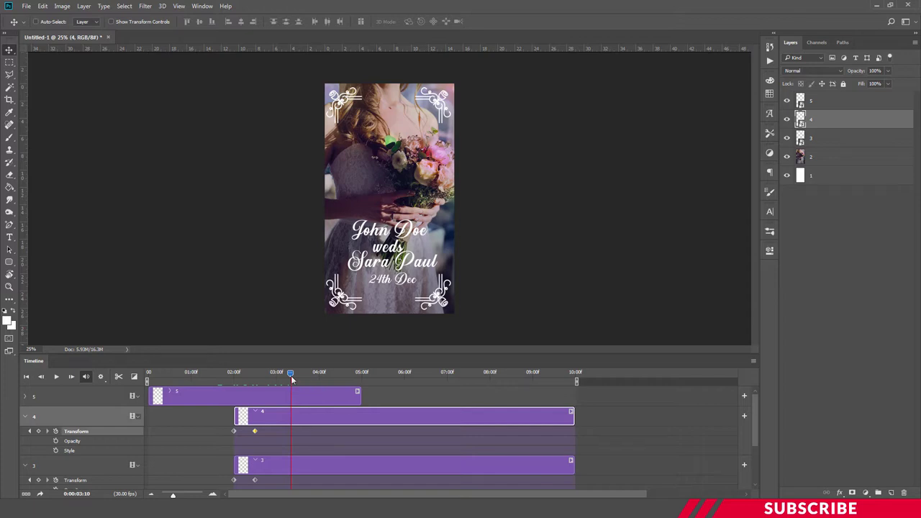
click(246, 399)
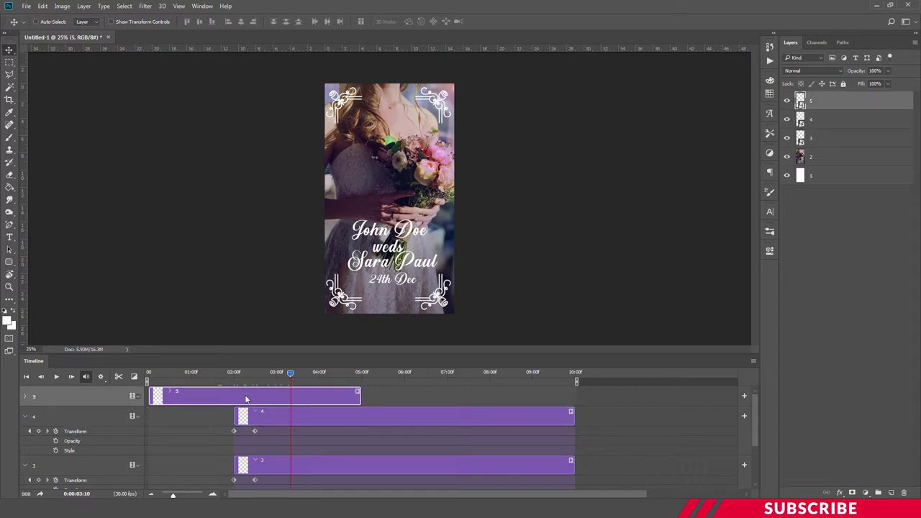
- Shift the layer 5 names clip to start near 03:10 and stretch it to 10:00
drag(236, 397, 344, 392)
mouse_move(289, 372)
mouse_down()
mouse_move(275, 374)
mouse_move(332, 396)
mouse_up()
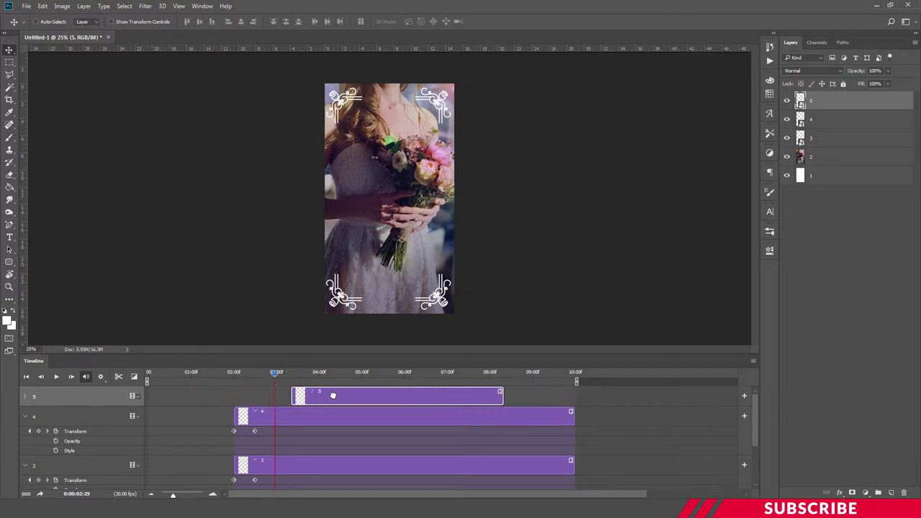
drag(278, 374, 292, 375)
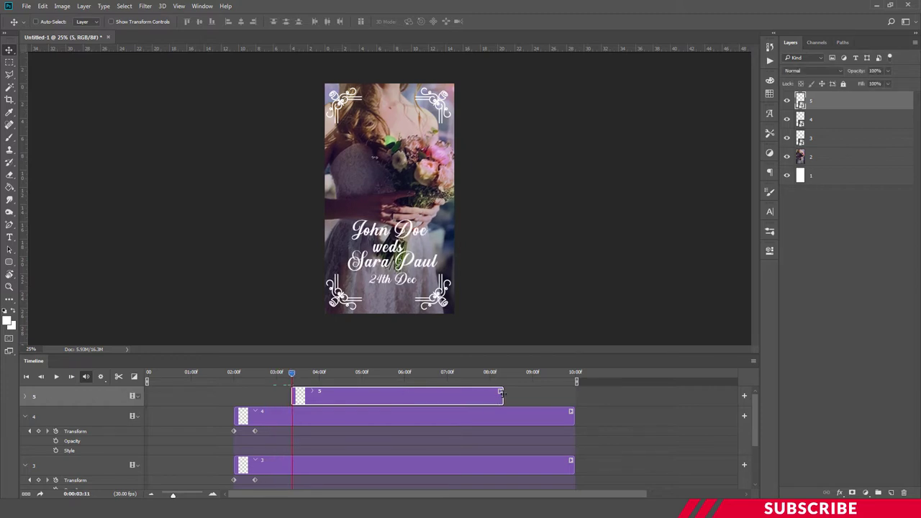
drag(502, 396, 575, 396)
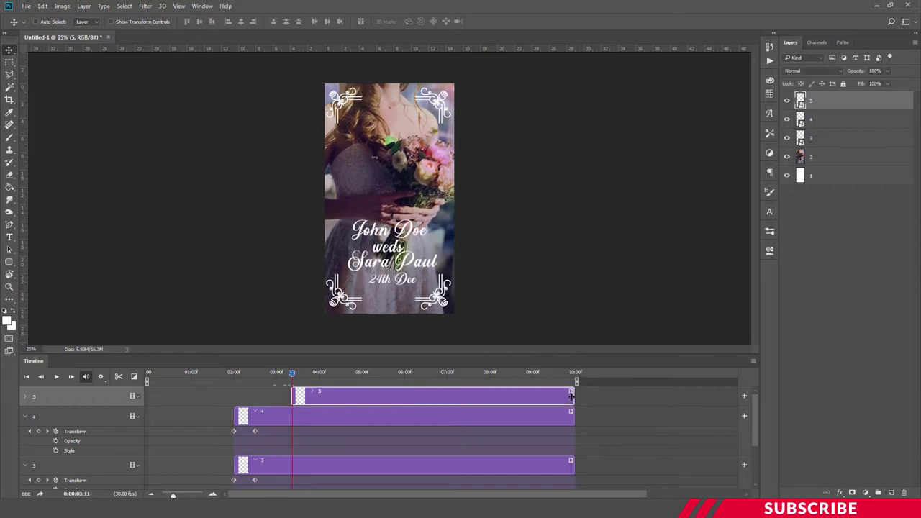
drag(314, 372, 319, 371)
- Keyframe the names text at 04:00, then move it below the canvas at 03:10
click(26, 396)
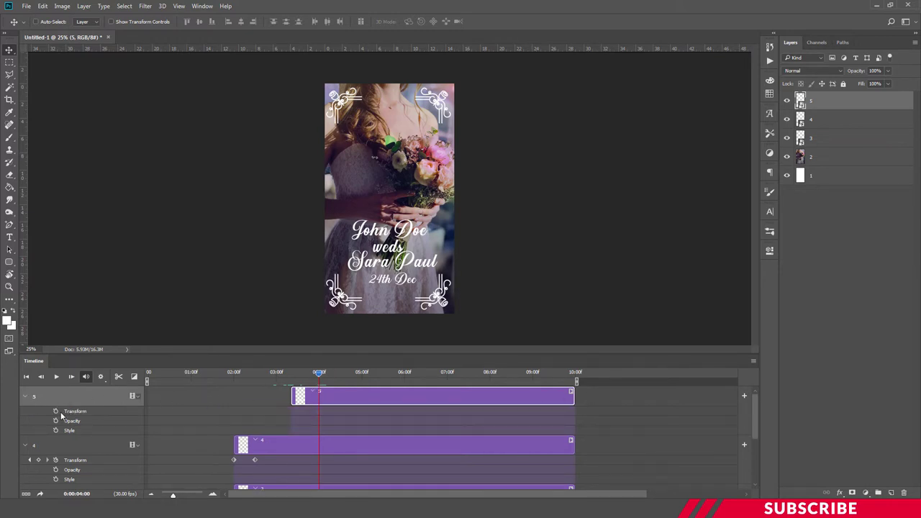
click(56, 412)
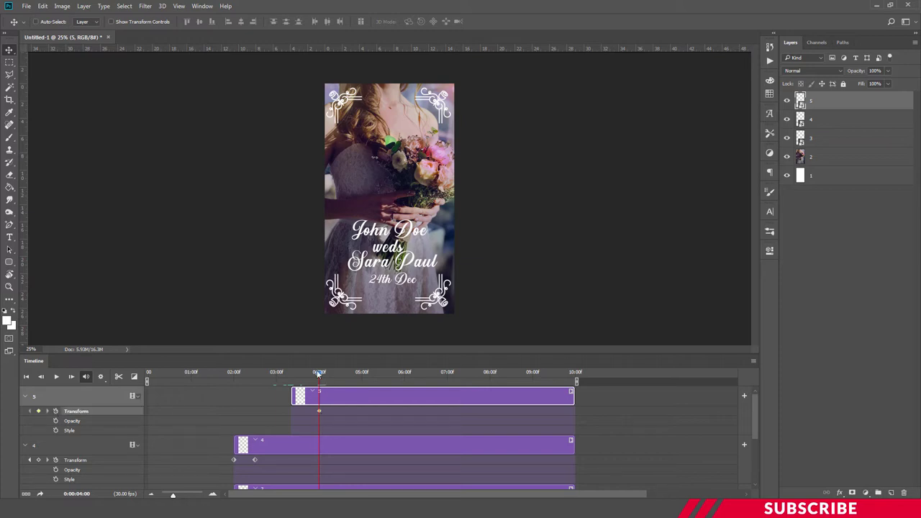
drag(320, 375, 291, 376)
key(ctrl+t)
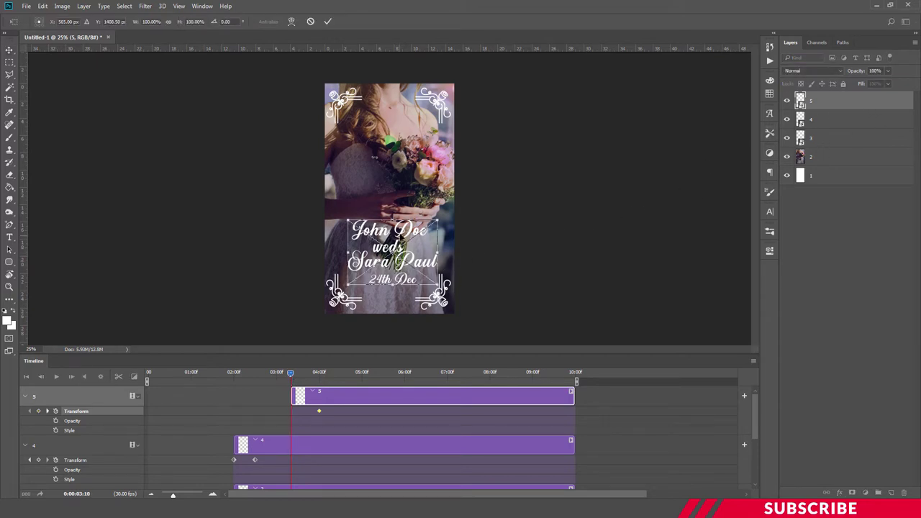
drag(402, 234, 409, 329)
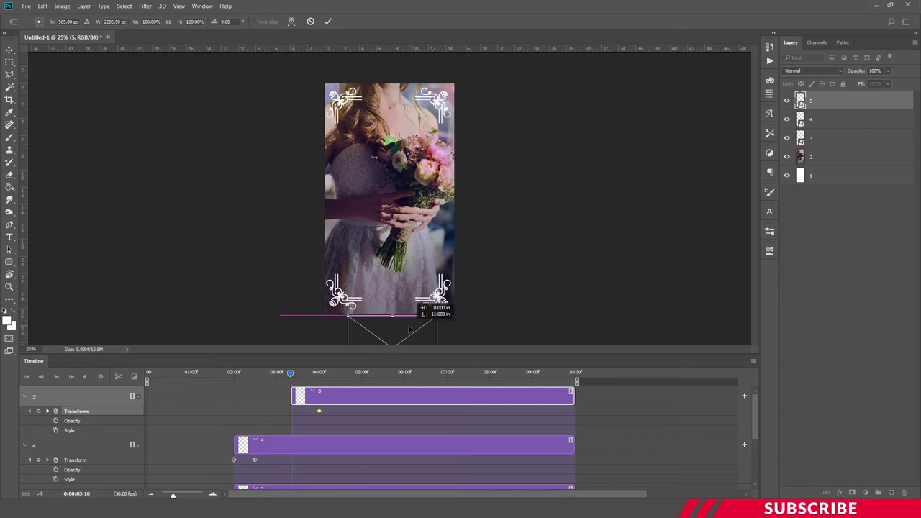
key(Return)
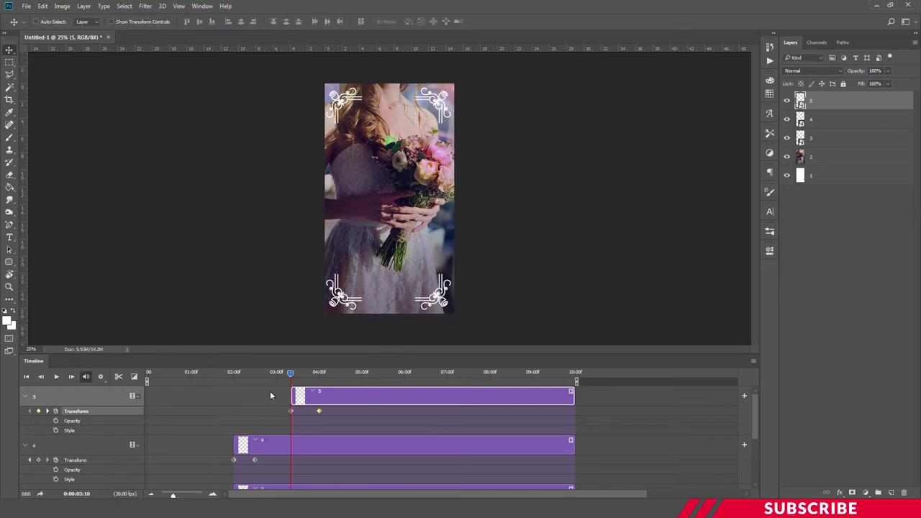
drag(291, 374, 148, 374)
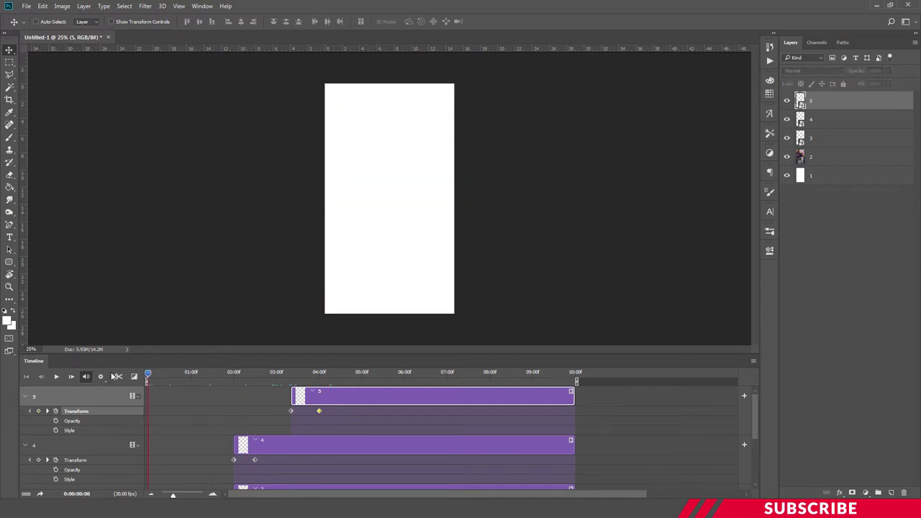
- Fit the full ten seconds in the Timeline, collapse the layer tracks, and play then stop the preview
click(151, 495)
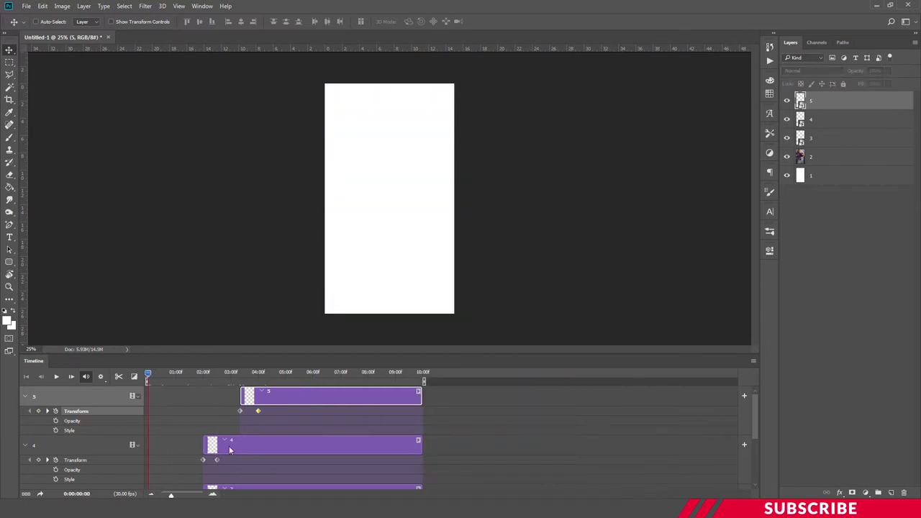
click(25, 397)
click(25, 417)
click(28, 441)
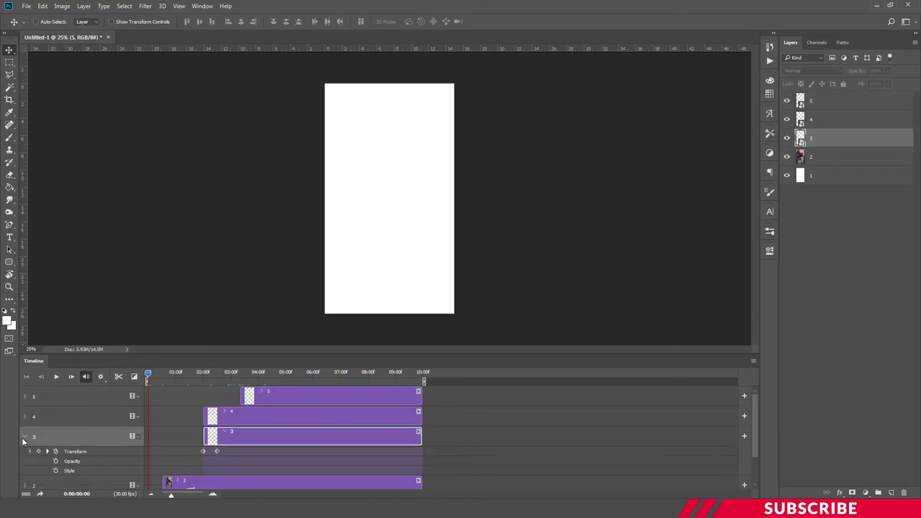
scroll(210, 414, down, 3)
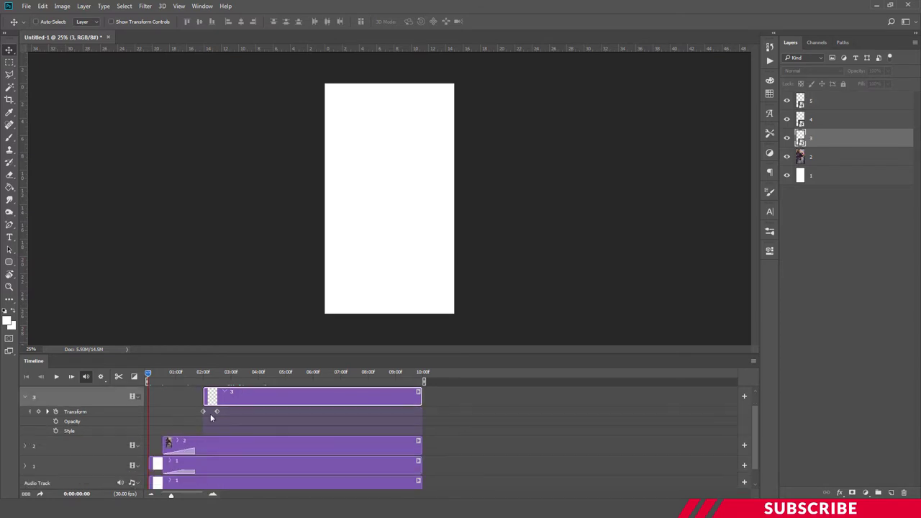
click(57, 377)
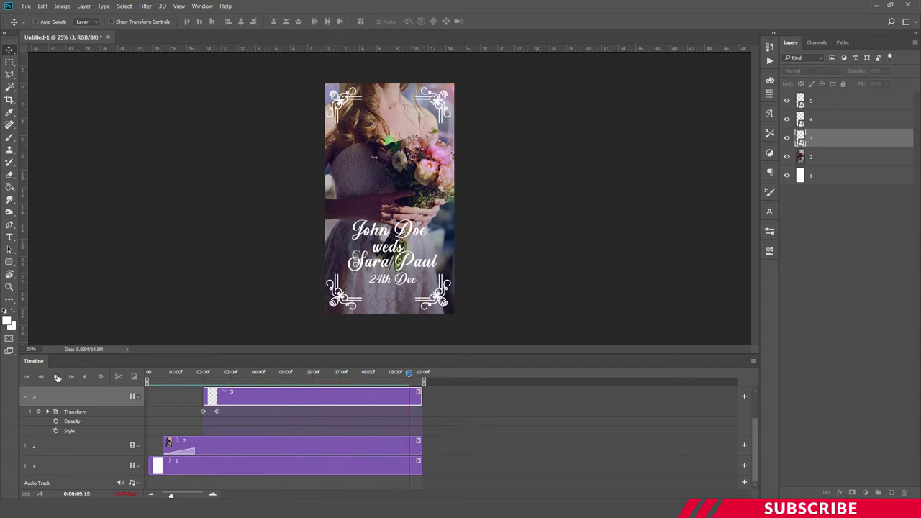
click(195, 374)
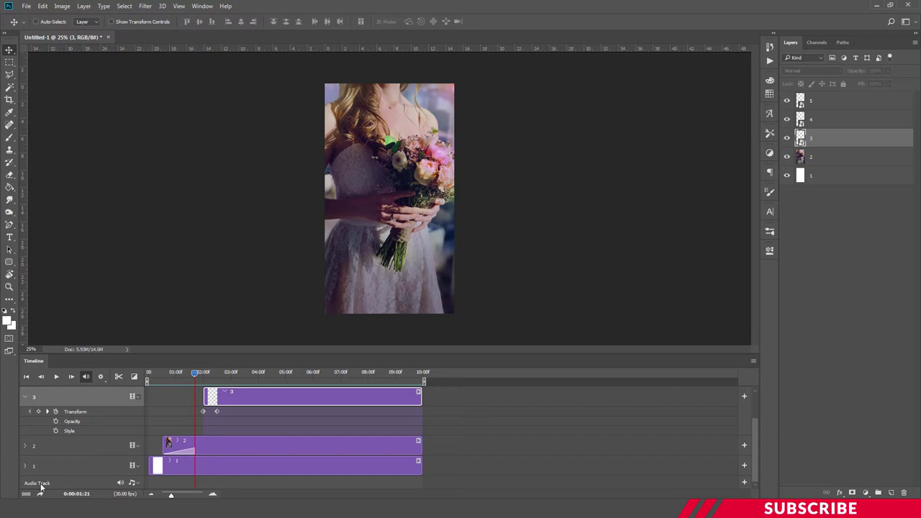
- Load Audio.mp3 onto the audio track beneath the animated layers
click(137, 483)
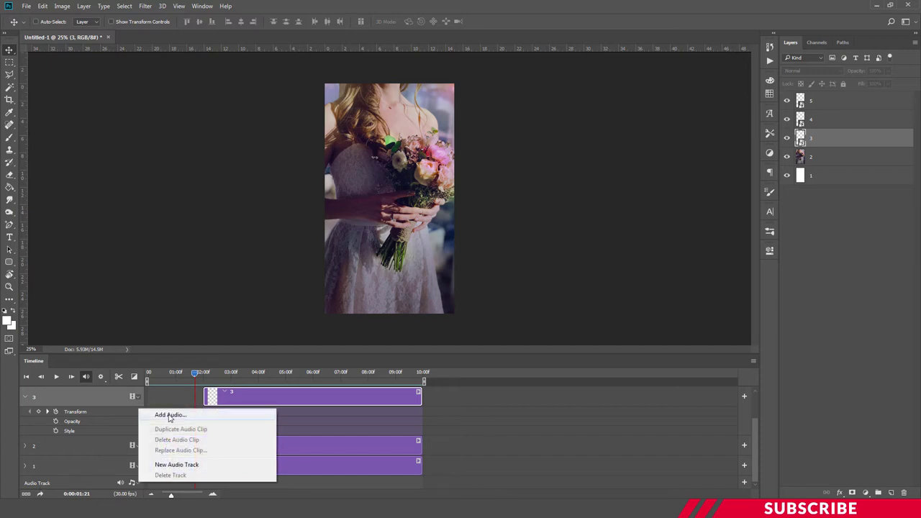
click(170, 415)
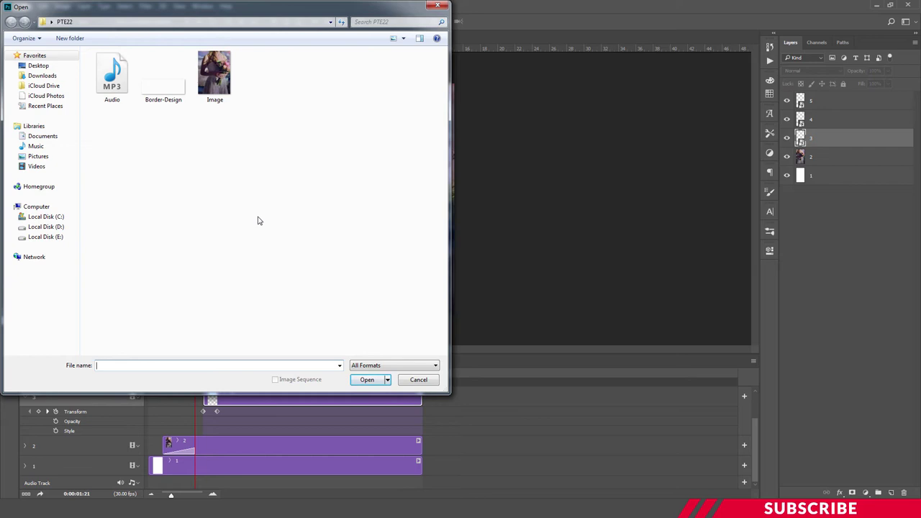
click(122, 77)
click(369, 382)
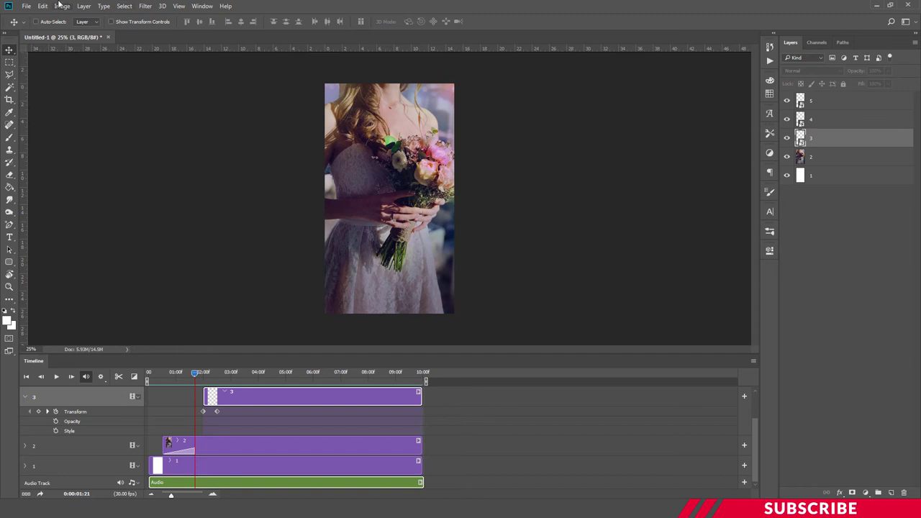
click(24, 7)
mouse_move(36, 135)
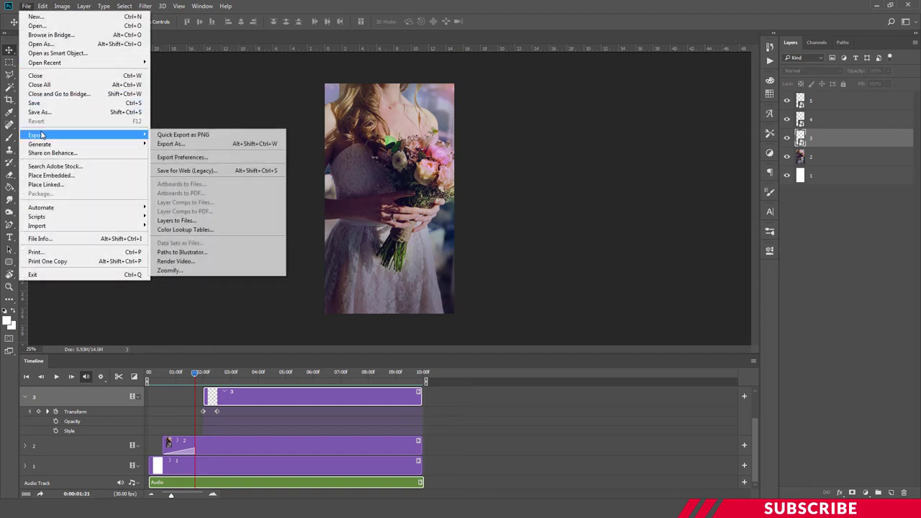
- In Render Video, rename the output file to wedding.mp4
click(221, 261)
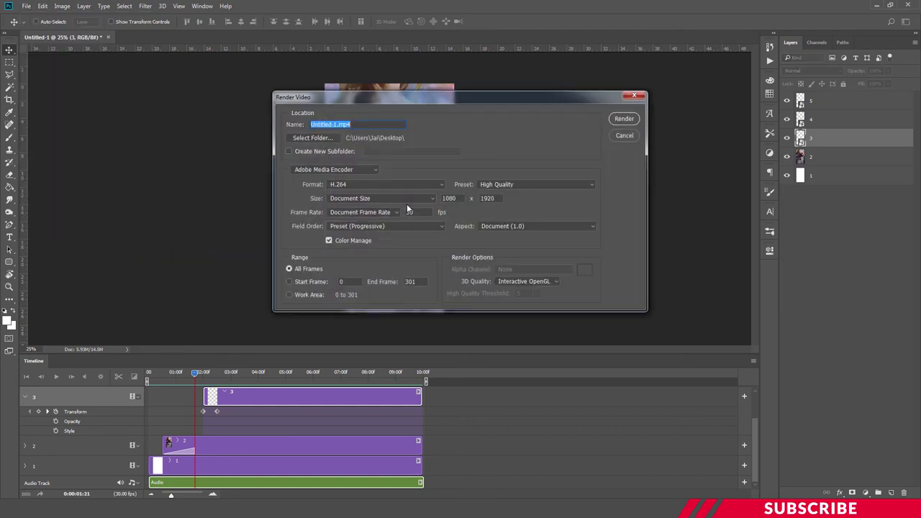
click(343, 125)
drag(334, 125, 287, 132)
key(BackSpace)
text(wedding)
key(Delete)
- Keep Desktop as the folder and H.264 as the format, and render the video
click(313, 137)
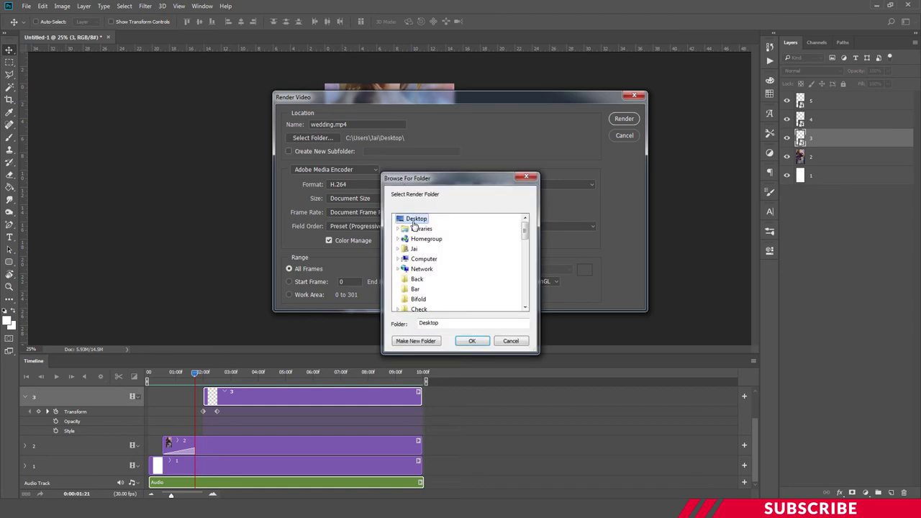
click(473, 342)
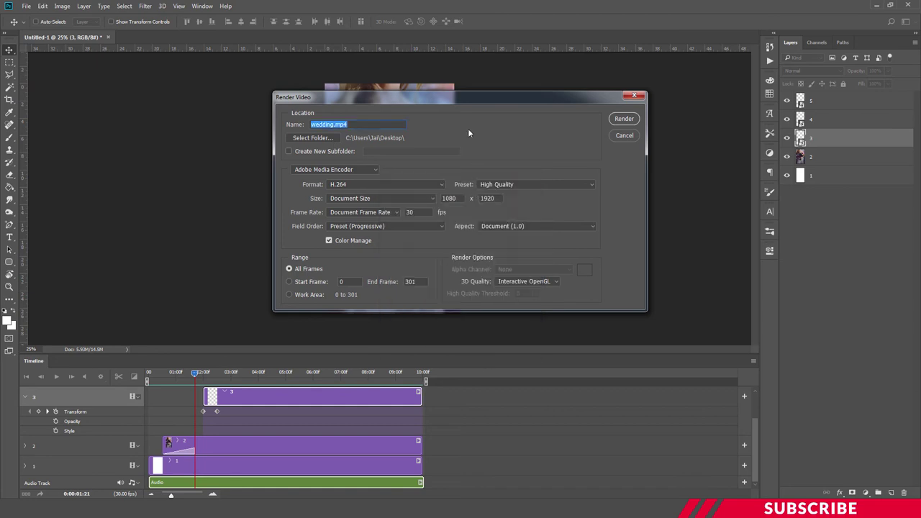
click(416, 187)
click(488, 153)
click(631, 119)
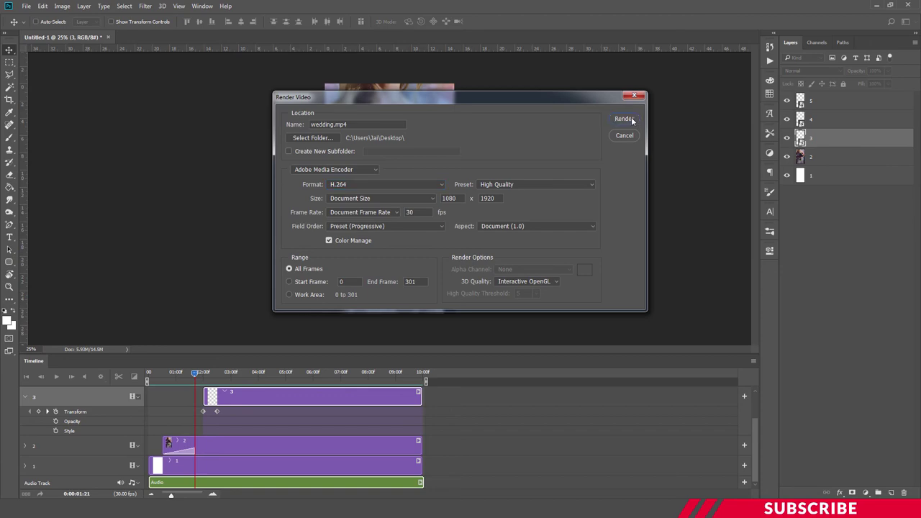